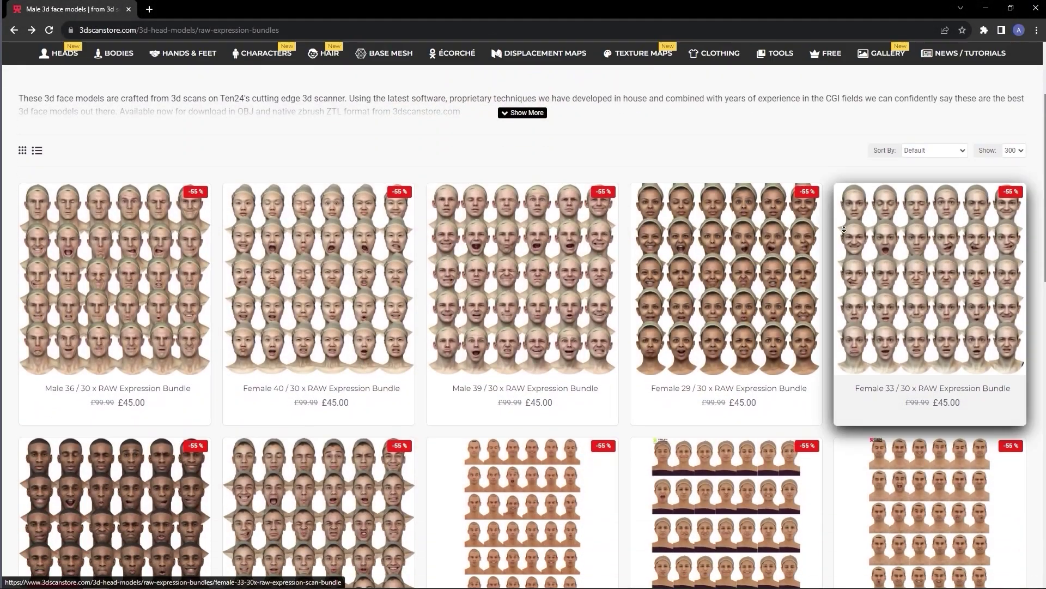
Scroll the Raw Expression Bundles grid and open the Male 01 36 x Expression Scan Bundle page.
{"action": "scroll", "coordinate": [844, 229], "scroll_direction": "down", "scroll_amount": 3}
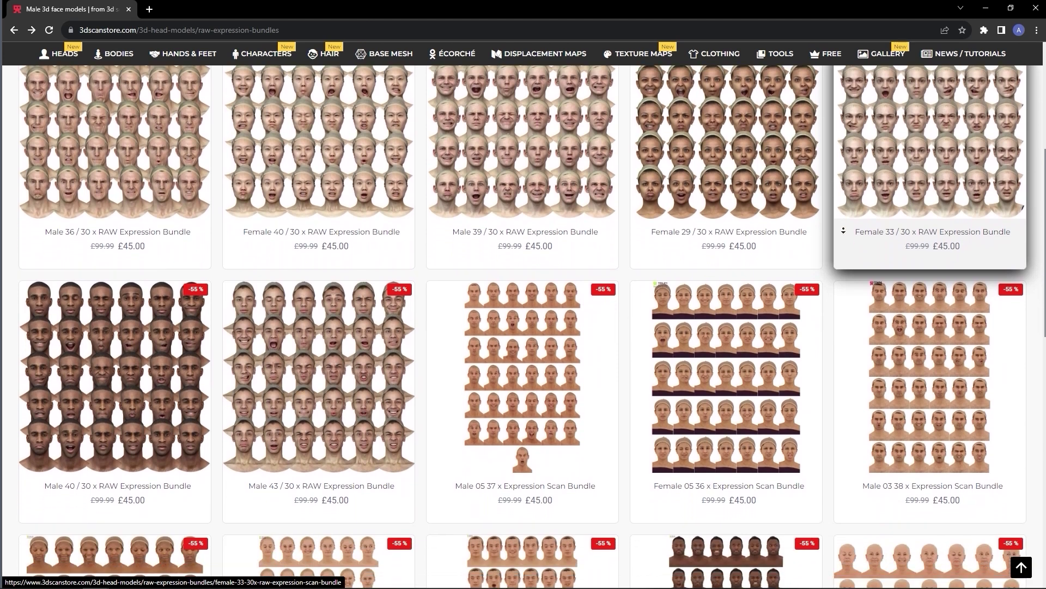
{"action": "scroll", "coordinate": [844, 230], "scroll_direction": "down", "scroll_amount": 3}
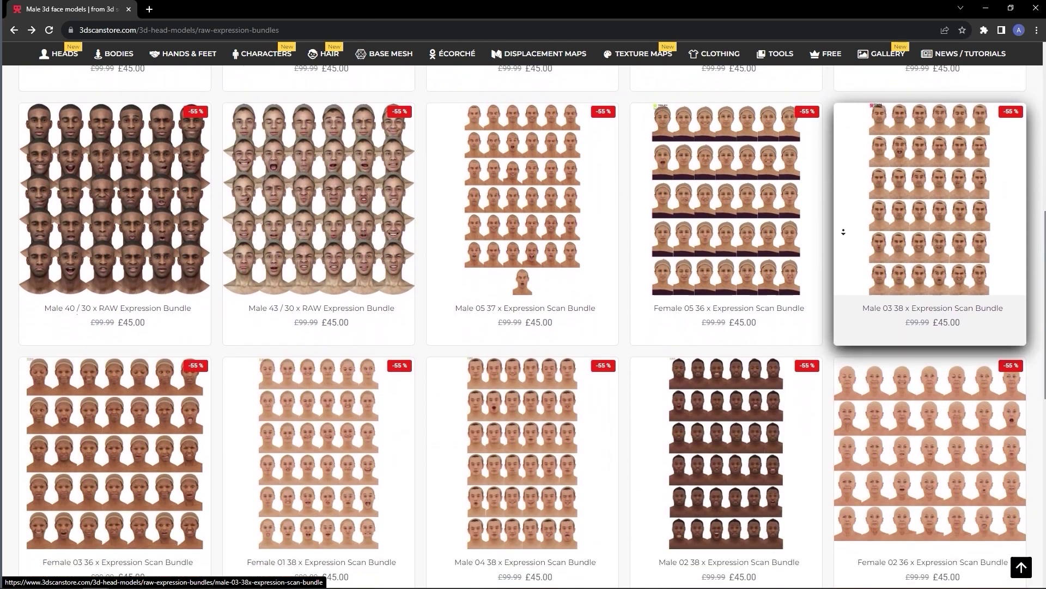
{"action": "scroll", "coordinate": [844, 232], "scroll_direction": "down", "scroll_amount": 3}
{"action": "scroll", "coordinate": [844, 232], "scroll_direction": "down", "scroll_amount": 3}
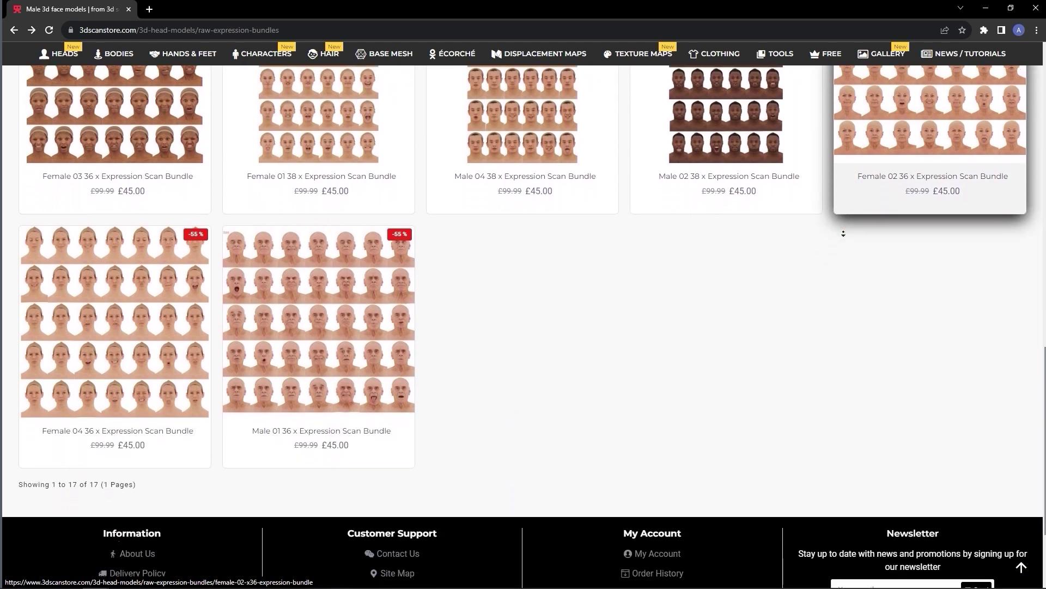
{"action": "scroll", "coordinate": [844, 233], "scroll_direction": "down", "scroll_amount": 1}
{"action": "left_click", "coordinate": [843, 234]}
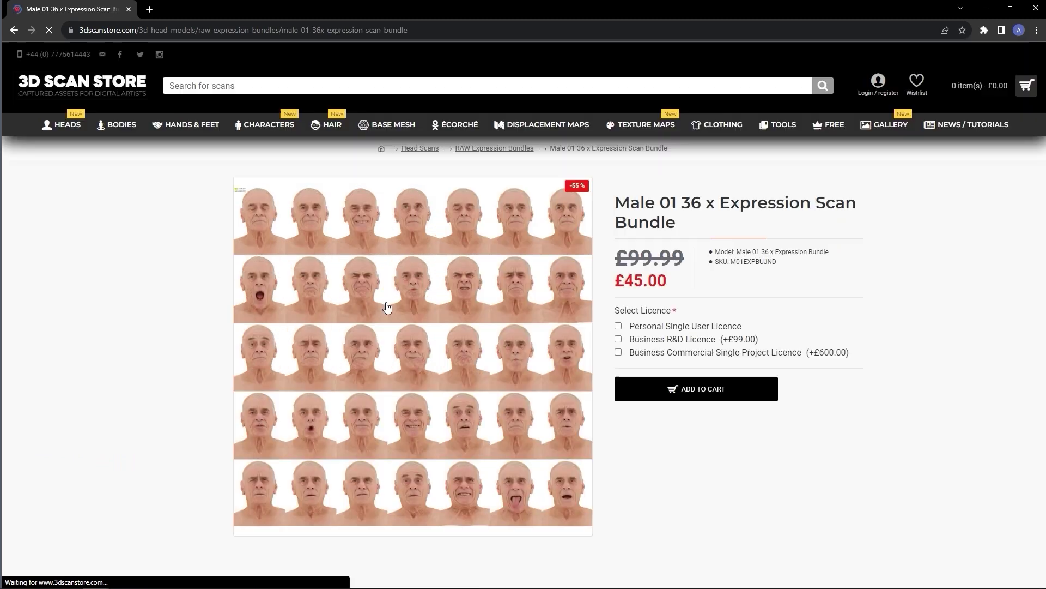
Compare the bundle's colour photo and grey scan previews in the enlarged gallery.
{"action": "left_click", "coordinate": [387, 308]}
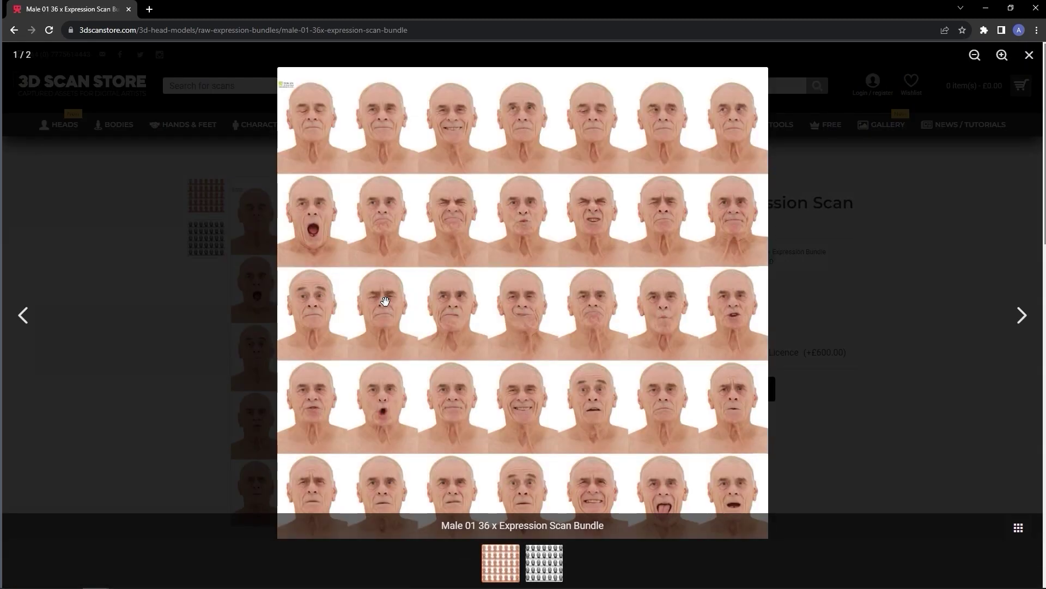
{"action": "left_click", "coordinate": [544, 551]}
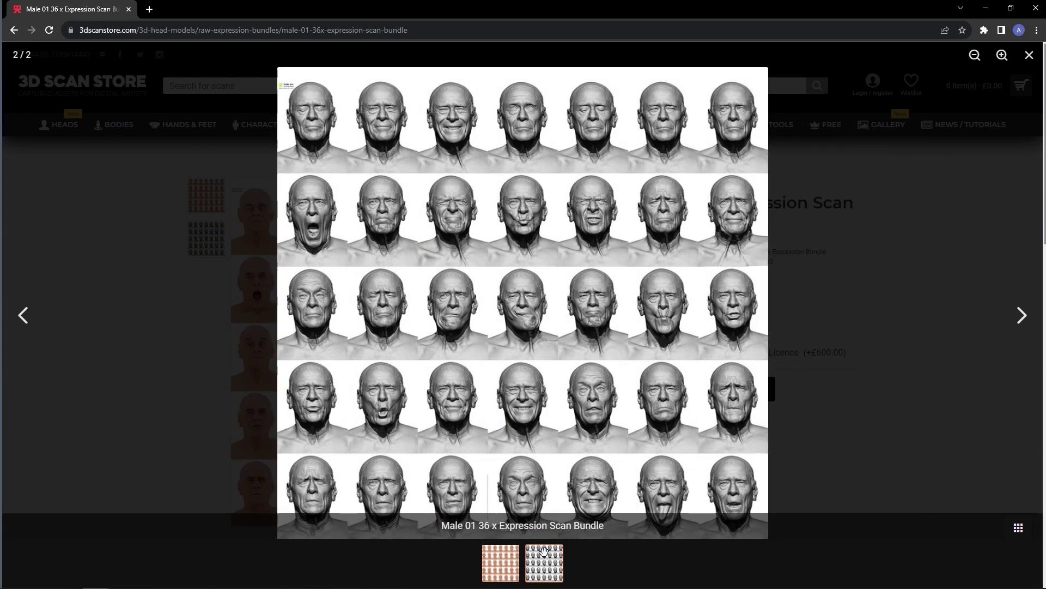
{"action": "left_click", "coordinate": [485, 555]}
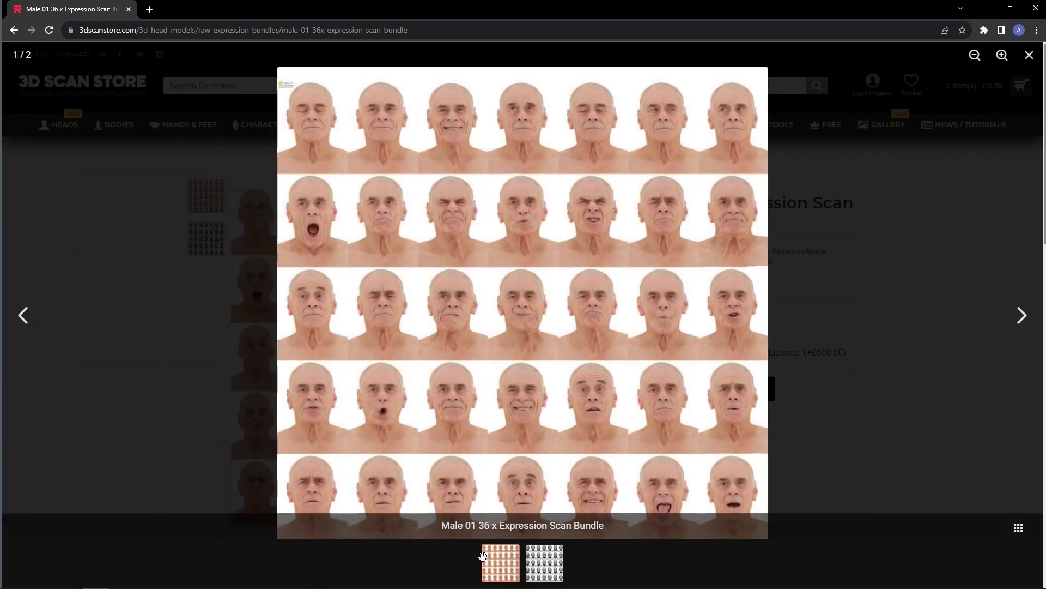
{"action": "left_click", "coordinate": [1030, 55]}
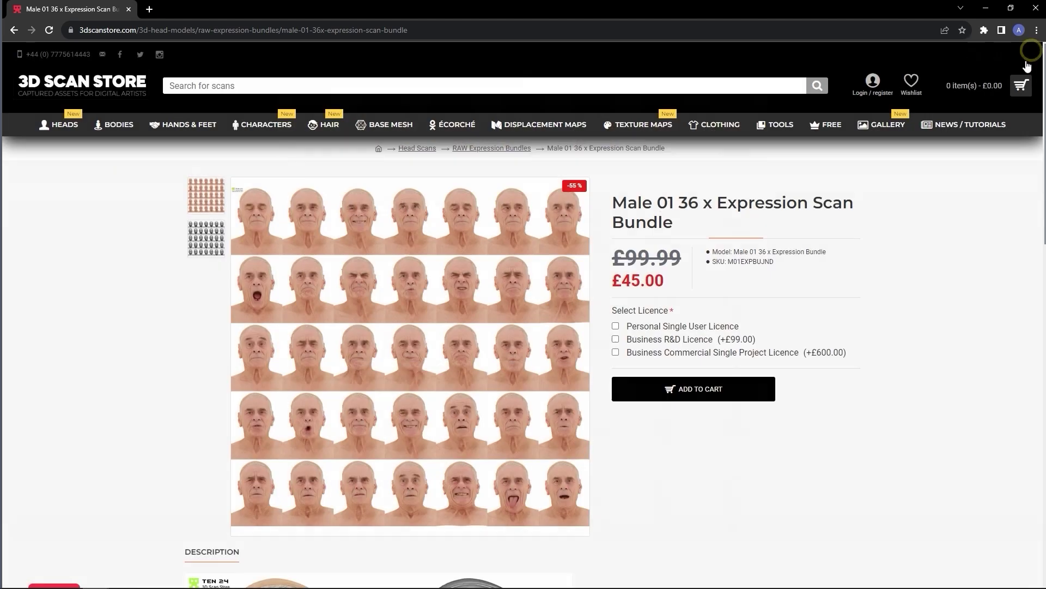
{"action": "scroll", "coordinate": [899, 208], "scroll_direction": "down", "scroll_amount": 8}
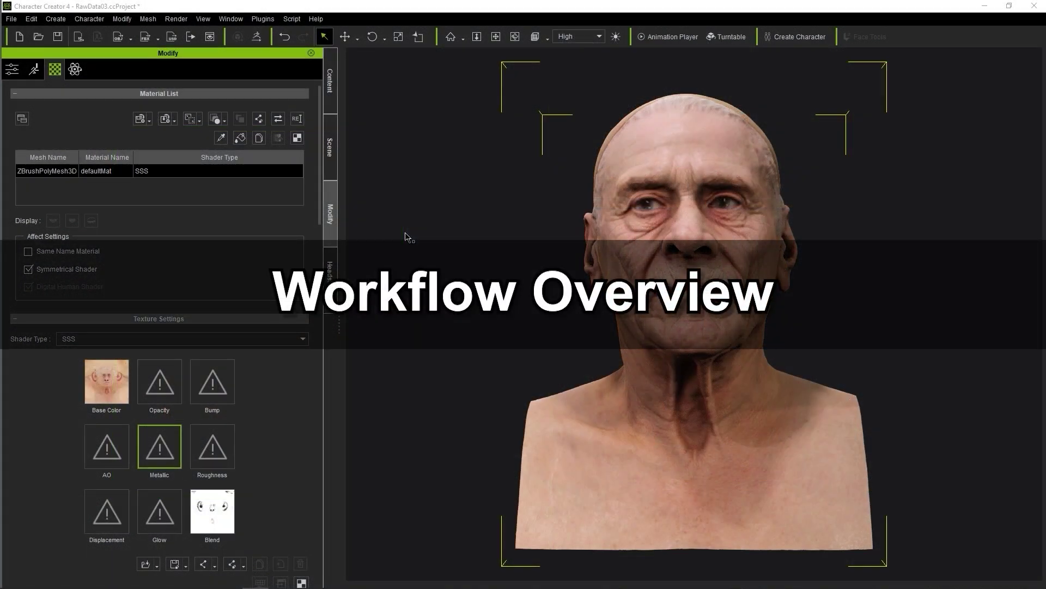
Orbit to the scan's right profile and open Headshot v2 in Mesh mode.
{"action": "right_click_drag", "start_coordinate": [399, 231], "coordinate": [409, 250]}
{"action": "left_click", "coordinate": [332, 275]}
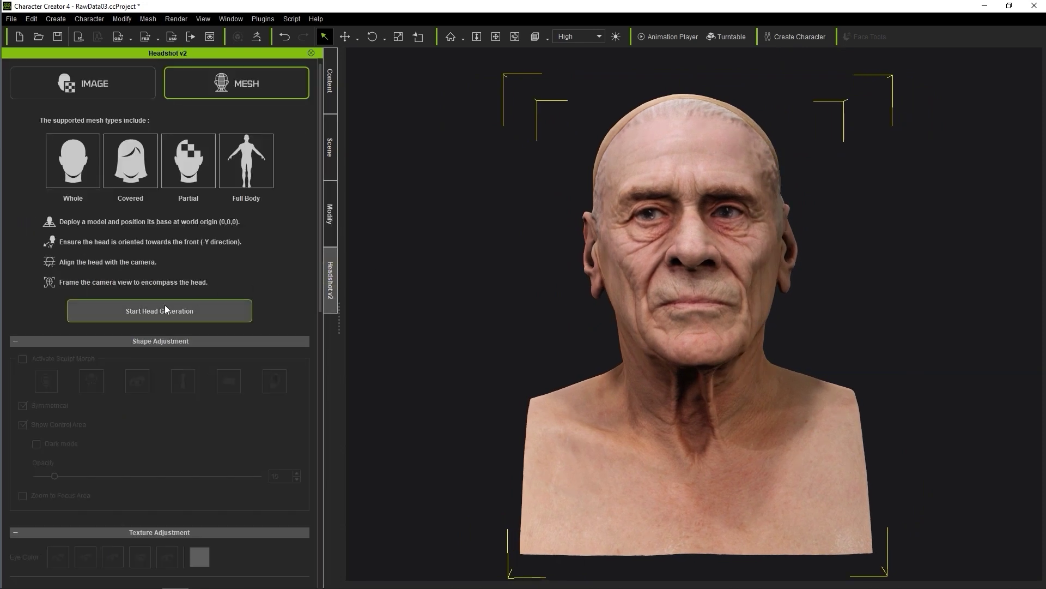
Start head generation and auto-detect the 35 alignment points on the scan.
{"action": "left_click", "coordinate": [133, 313]}
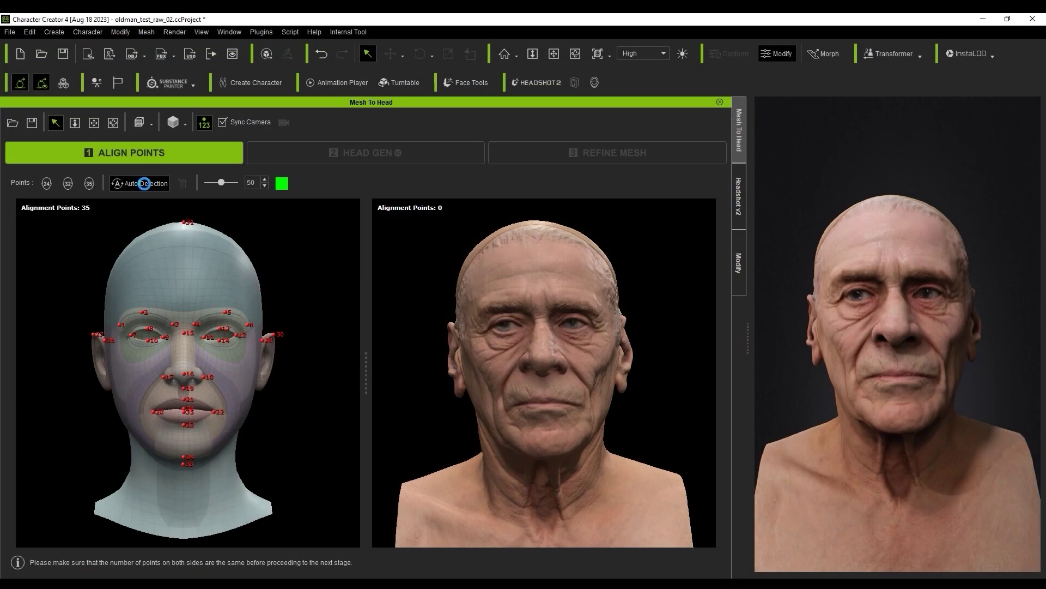
{"action": "left_click", "coordinate": [145, 183]}
{"action": "scroll", "coordinate": [605, 349], "scroll_direction": "up", "scroll_amount": 10}
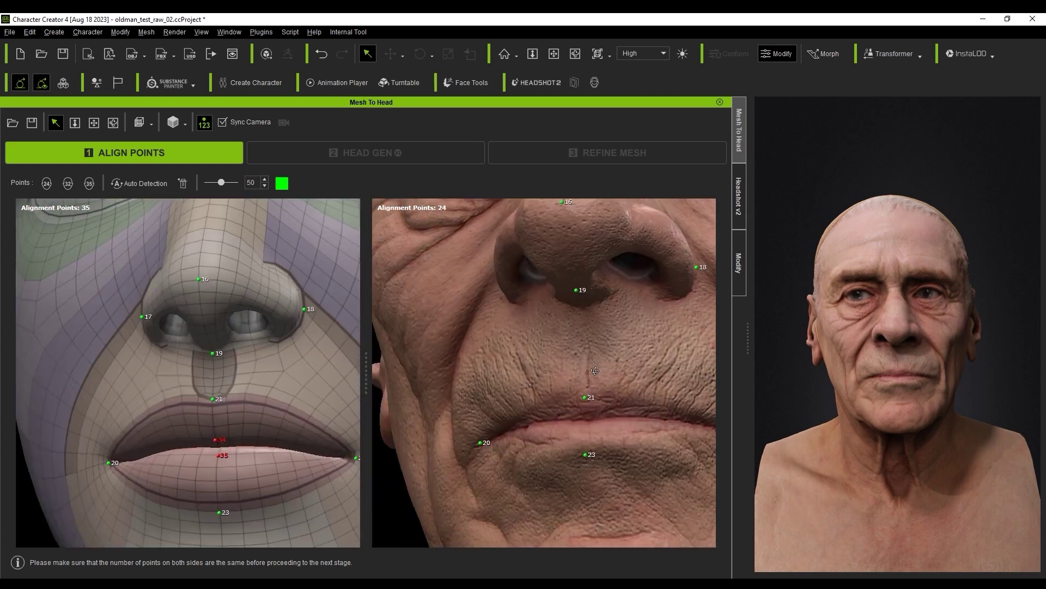
{"action": "middle_click_drag", "start_coordinate": [595, 371], "coordinate": [626, 314]}
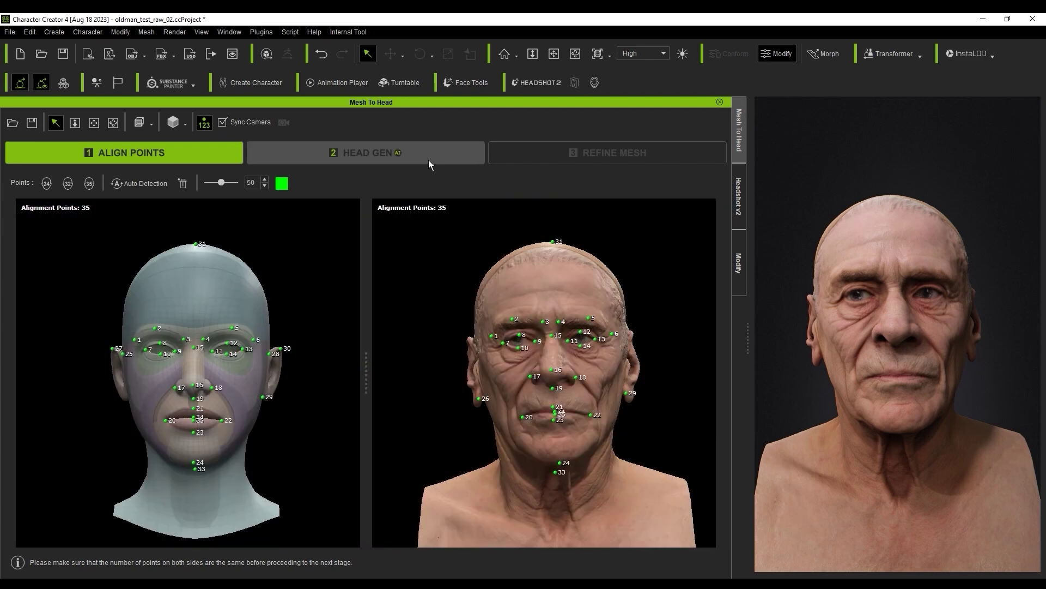
Generate the head from the aligned points and refine the mesh to fit.
{"action": "left_click", "coordinate": [428, 160]}
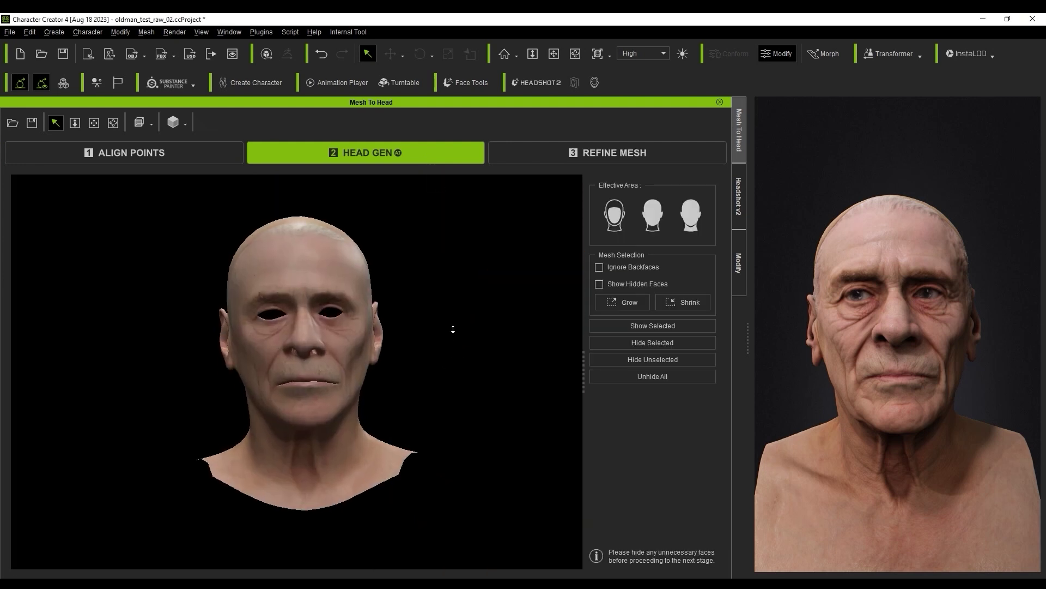
{"action": "scroll", "coordinate": [455, 328], "scroll_direction": "up", "scroll_amount": 3}
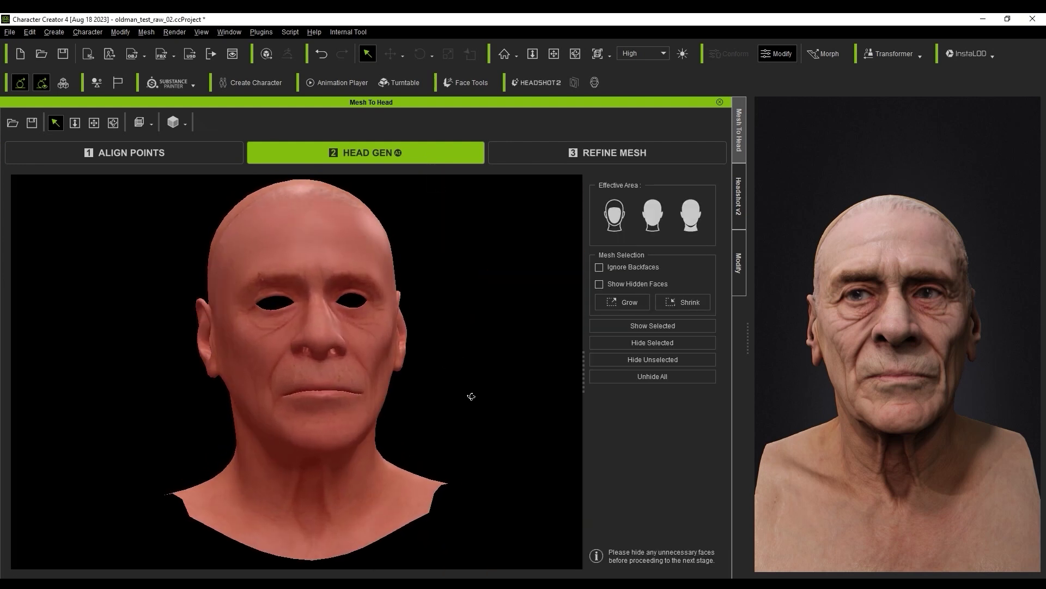
{"action": "left_click", "coordinate": [608, 152]}
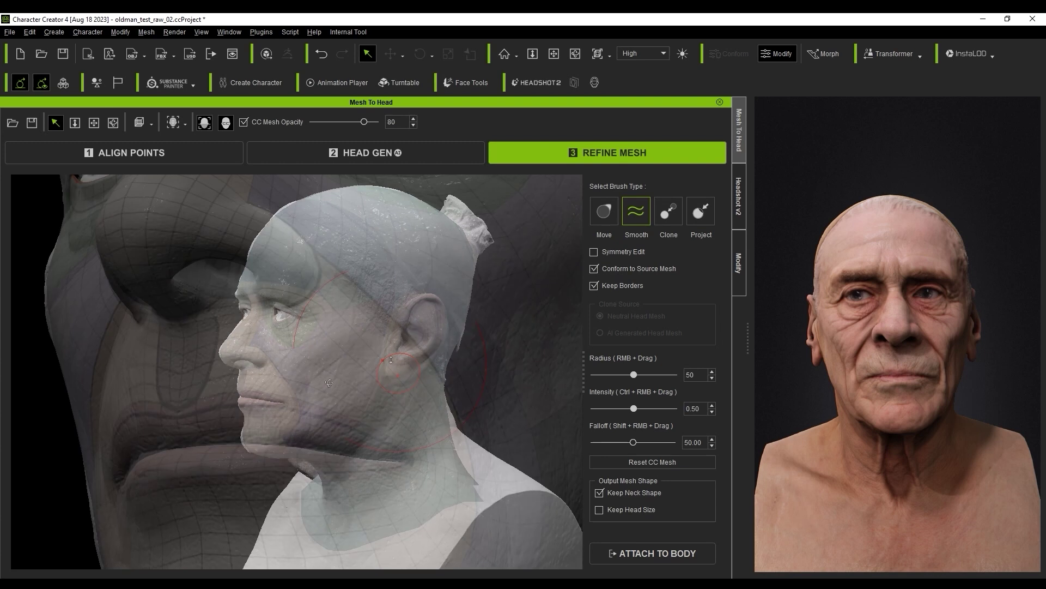
{"action": "mouse_move", "coordinate": [432, 374]}
{"action": "right_mouse_down"}
{"action": "mouse_move", "coordinate": [474, 304]}
{"action": "mouse_move", "coordinate": [306, 407]}
{"action": "right_mouse_up"}
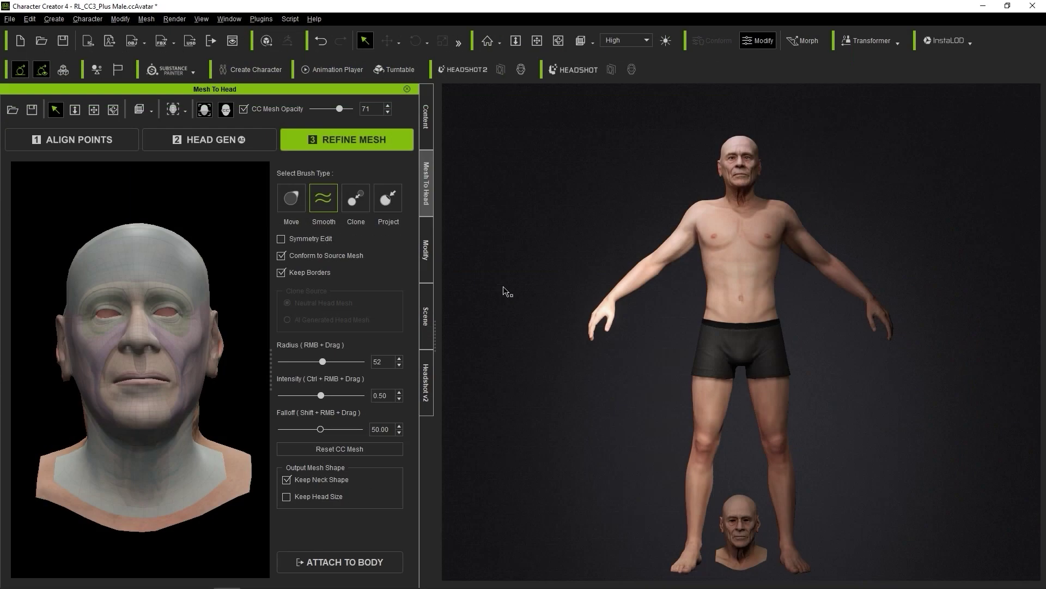
Apply Eyes_05 to the head and GoZ it to ZBrush at Level 6 with all expressions.
{"action": "mouse_move", "coordinate": [507, 293]}
{"action": "right_mouse_down"}
{"action": "mouse_move", "coordinate": [676, 276]}
{"action": "mouse_move", "coordinate": [511, 294]}
{"action": "right_mouse_up"}
{"action": "left_click_drag", "start_coordinate": [246, 354], "coordinate": [643, 342]}
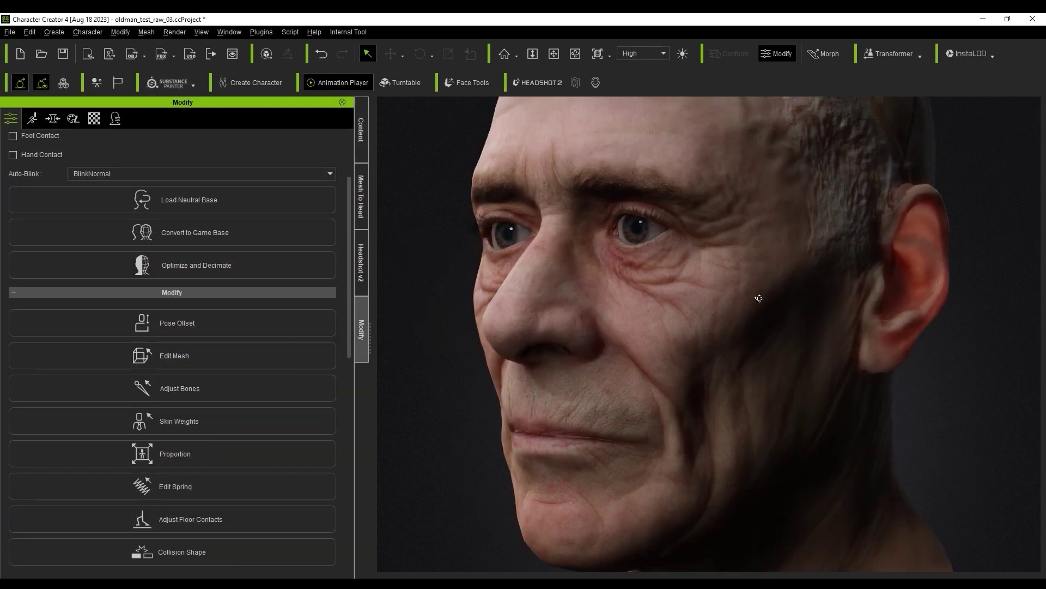
{"action": "right_click_drag", "start_coordinate": [818, 284], "coordinate": [1013, 288]}
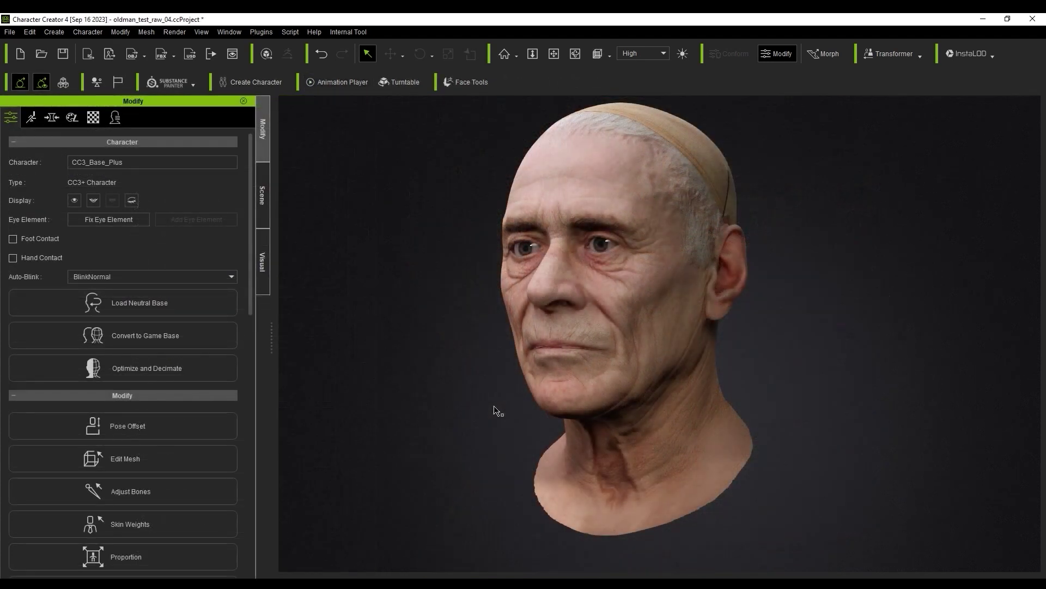
{"action": "left_click", "coordinate": [471, 81]}
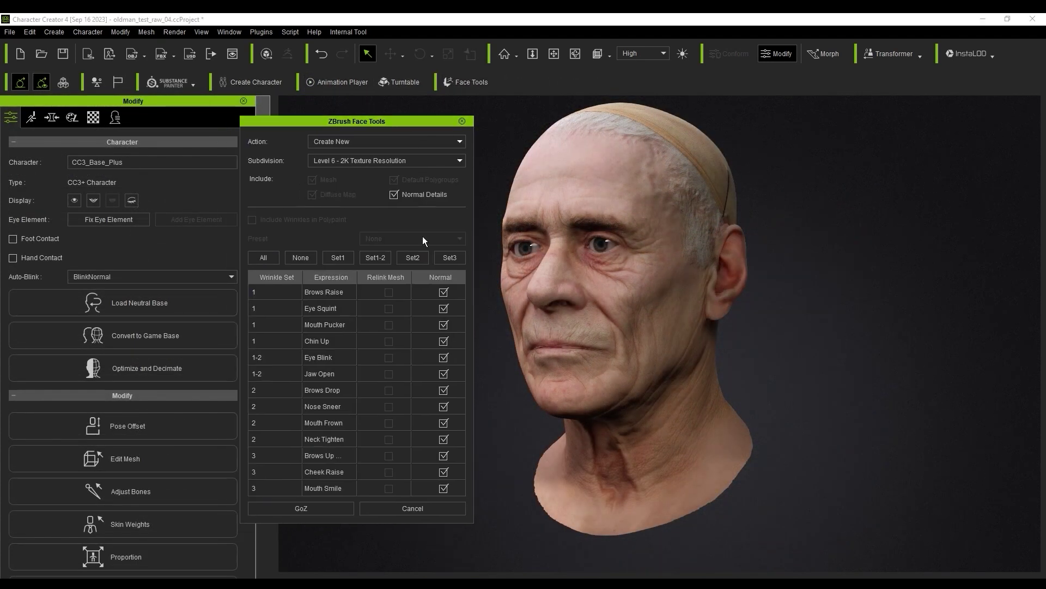
{"action": "left_click", "coordinate": [322, 508]}
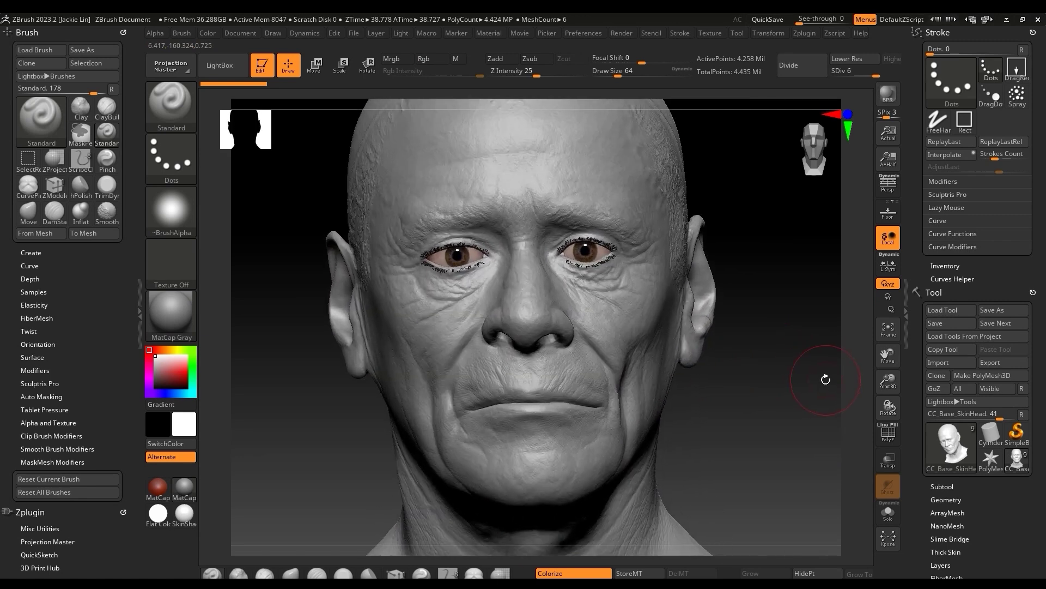
Solo and step through each imported subtool, from CC_Base_Eye to the teeth.
{"action": "left_click", "coordinate": [942, 486]}
{"action": "left_click", "coordinate": [958, 114]}
{"action": "left_click", "coordinate": [890, 521]}
{"action": "left_click", "coordinate": [1002, 136]}
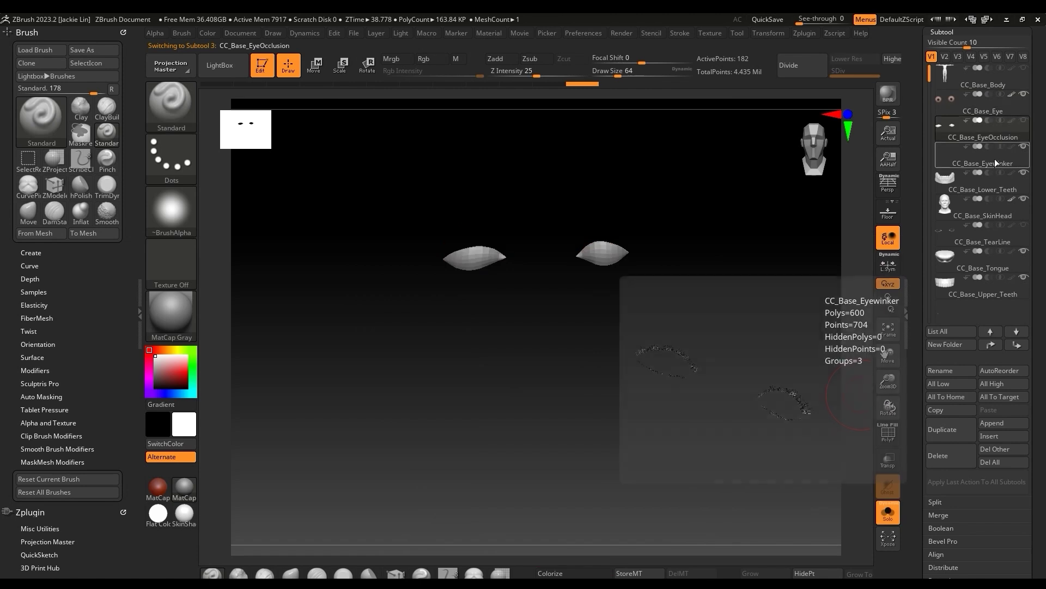
{"action": "left_click", "coordinate": [995, 162]}
{"action": "left_click", "coordinate": [995, 185]}
{"action": "left_click", "coordinate": [990, 215]}
{"action": "left_click", "coordinate": [992, 241]}
{"action": "left_click", "coordinate": [992, 295]}
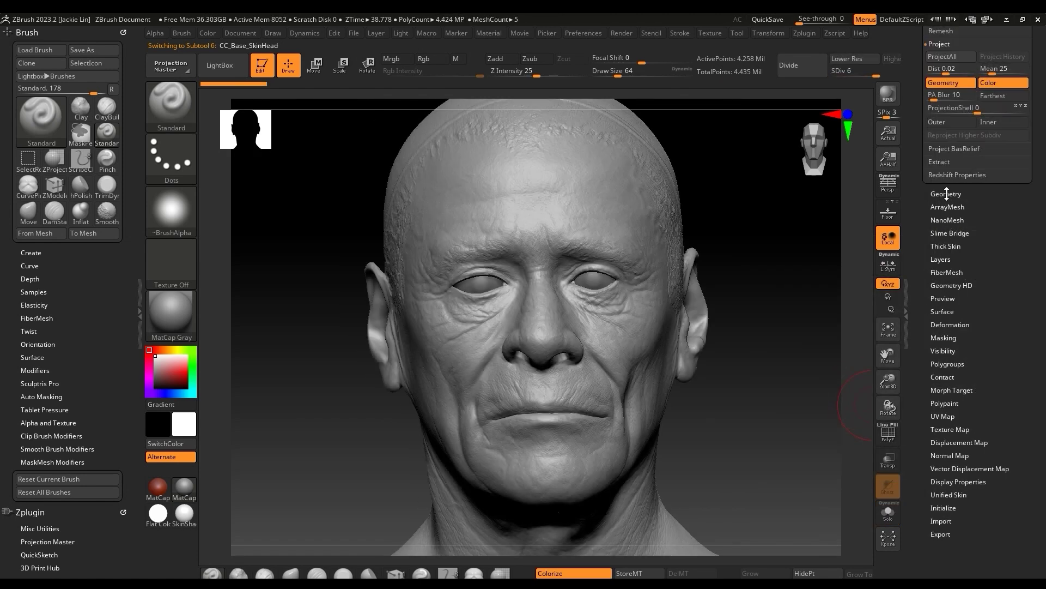
Scrub the skin head's SDiv from 1 up to 6 and inspect its wrinkle detail.
{"action": "left_click", "coordinate": [947, 194]}
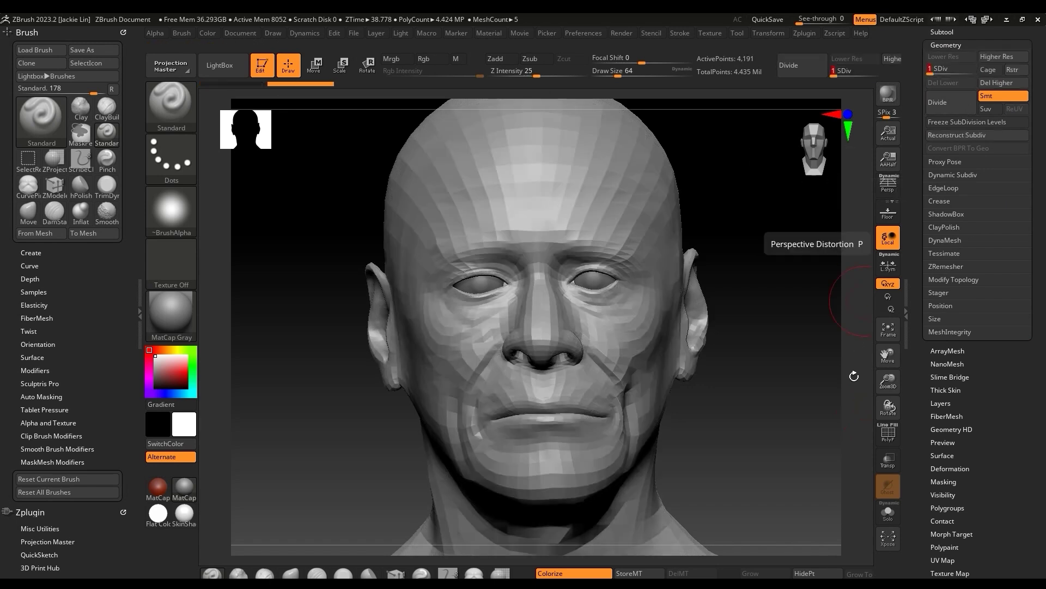
{"action": "left_click", "coordinate": [889, 431]}
{"action": "left_click_drag", "start_coordinate": [946, 72], "coordinate": [961, 74]}
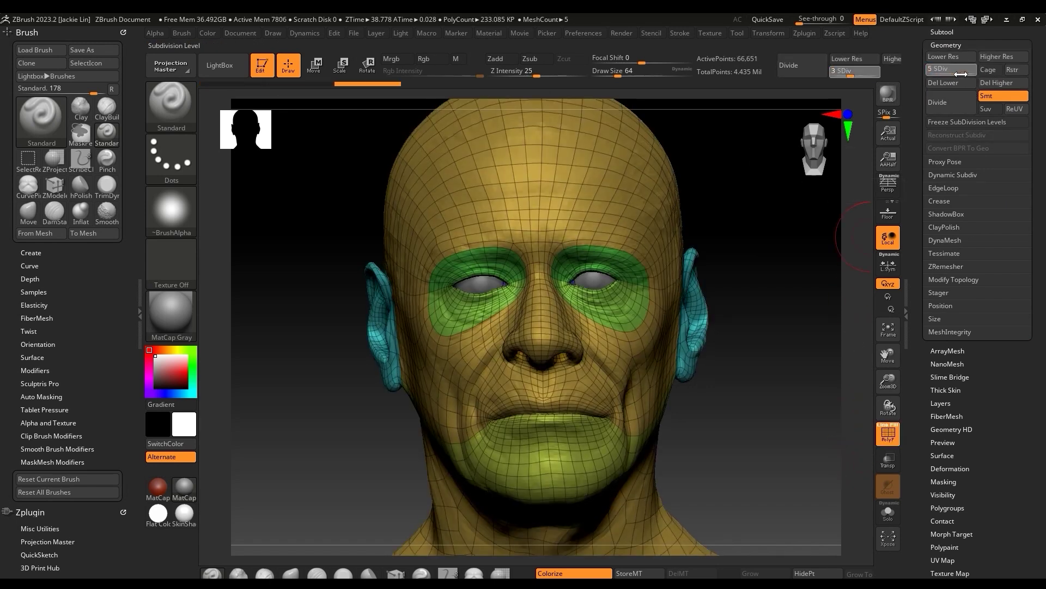
{"action": "left_click", "coordinate": [888, 432]}
{"action": "mouse_move", "coordinate": [817, 403]}
{"action": "left_mouse_down"}
{"action": "mouse_move", "coordinate": [774, 406]}
{"action": "mouse_move", "coordinate": [818, 404]}
{"action": "mouse_move", "coordinate": [803, 404]}
{"action": "mouse_move", "coordinate": [828, 388]}
{"action": "left_mouse_up"}
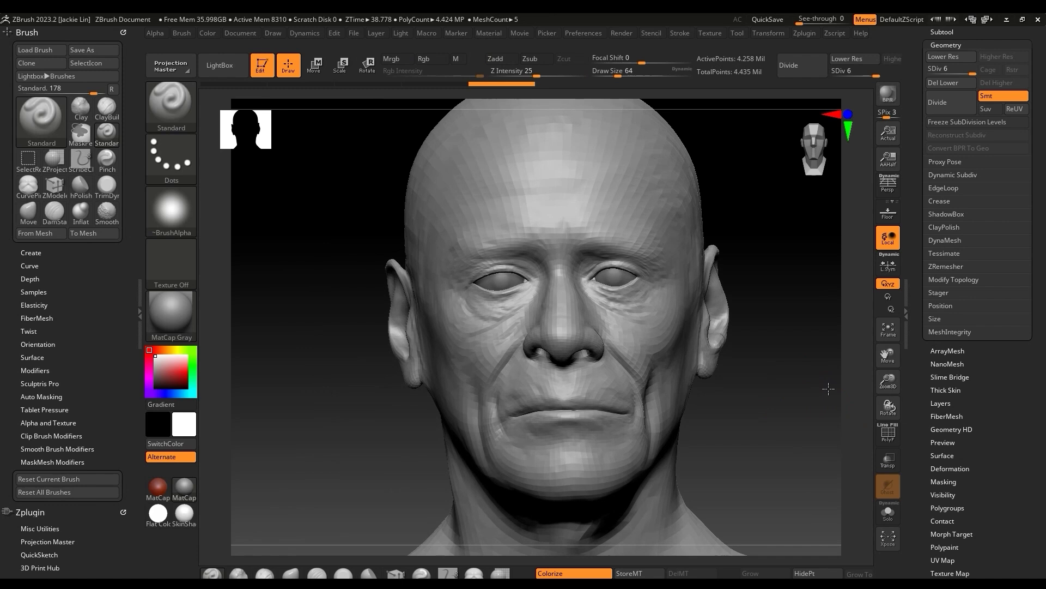
Select the head's CC_Detail Layer 1 sculpt layer.
{"action": "left_click", "coordinate": [947, 403]}
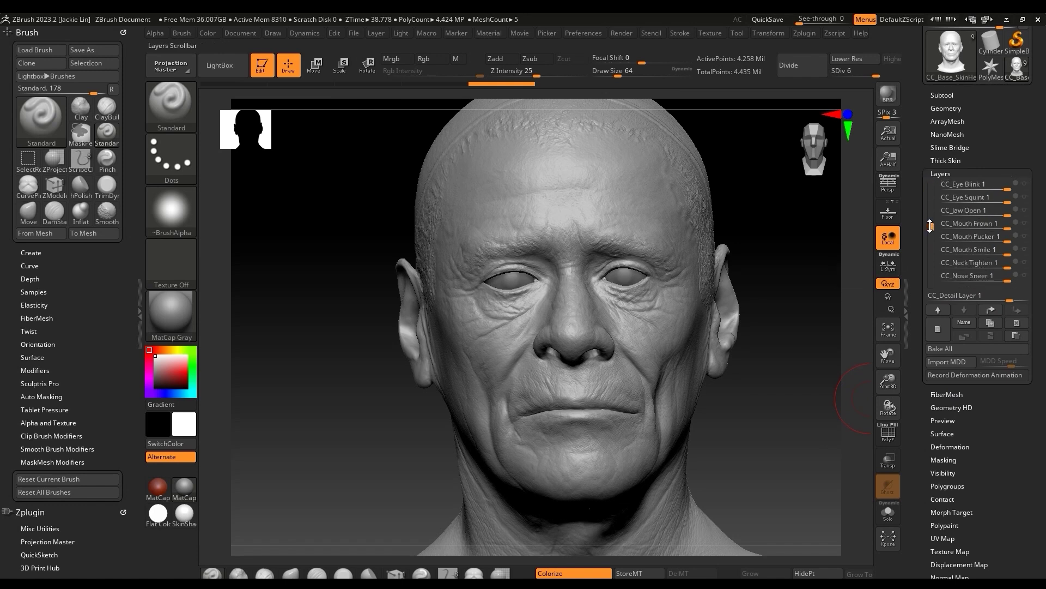
{"action": "scroll", "coordinate": [955, 275], "scroll_direction": "down", "scroll_amount": 4}
{"action": "left_click", "coordinate": [966, 236]}
{"action": "scroll", "coordinate": [112, 436], "scroll_direction": "down", "scroll_amount": 5}
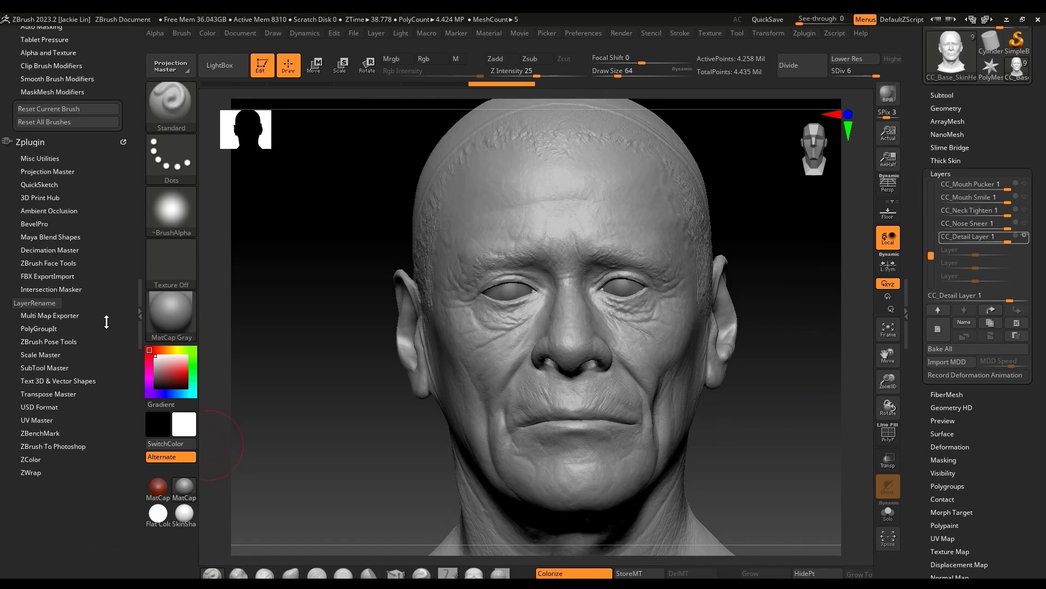
Open ZBrush Face Tools and preview the Diffuse and Range skin textures on the head.
{"action": "left_click", "coordinate": [71, 245]}
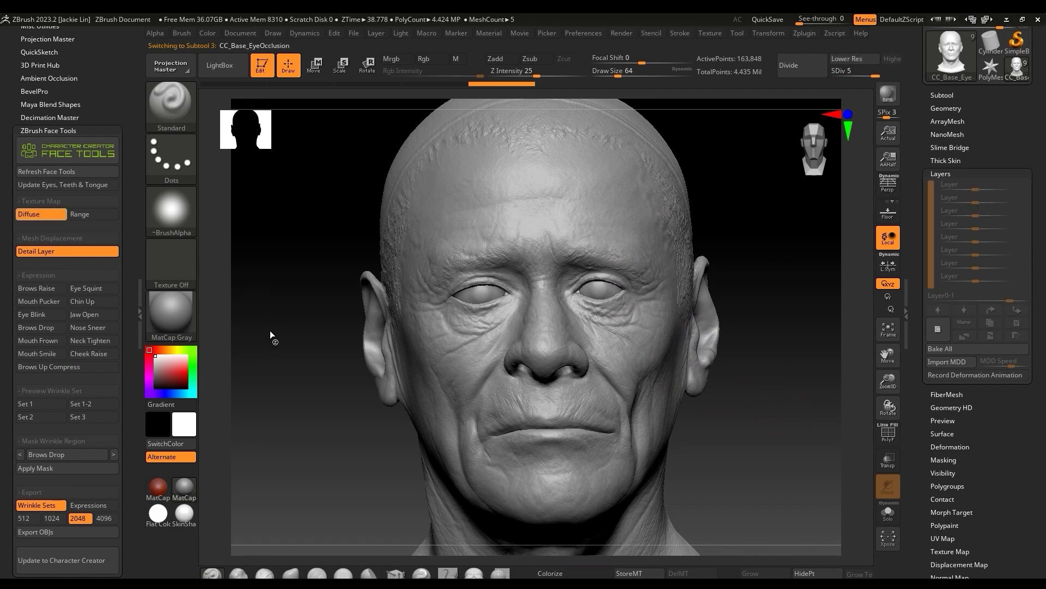
{"action": "left_click", "coordinate": [184, 514]}
{"action": "mouse_move", "coordinate": [796, 413]}
{"action": "left_mouse_down"}
{"action": "mouse_move", "coordinate": [812, 395]}
{"action": "mouse_move", "coordinate": [820, 414]}
{"action": "mouse_move", "coordinate": [850, 412]}
{"action": "mouse_move", "coordinate": [818, 411]}
{"action": "mouse_move", "coordinate": [839, 382]}
{"action": "mouse_move", "coordinate": [821, 375]}
{"action": "mouse_move", "coordinate": [850, 381]}
{"action": "mouse_move", "coordinate": [806, 381]}
{"action": "left_mouse_up"}
{"action": "left_click", "coordinate": [91, 214]}
{"action": "left_click", "coordinate": [185, 485]}
Enable the Detail Layer and preview the Brows Raise expression.
{"action": "key", "text": "s"}
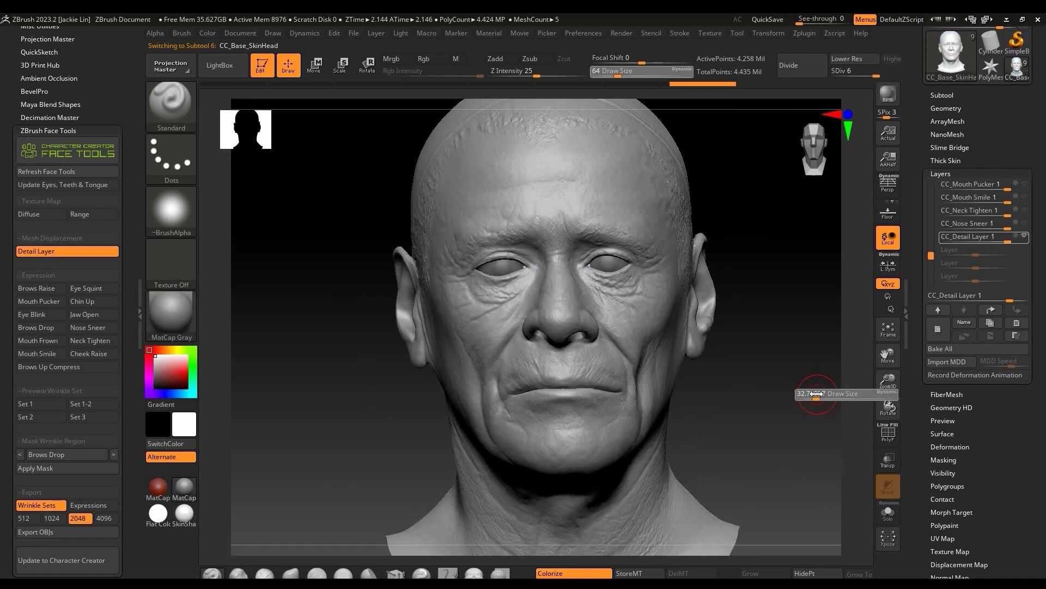
{"action": "left_click", "coordinate": [78, 254]}
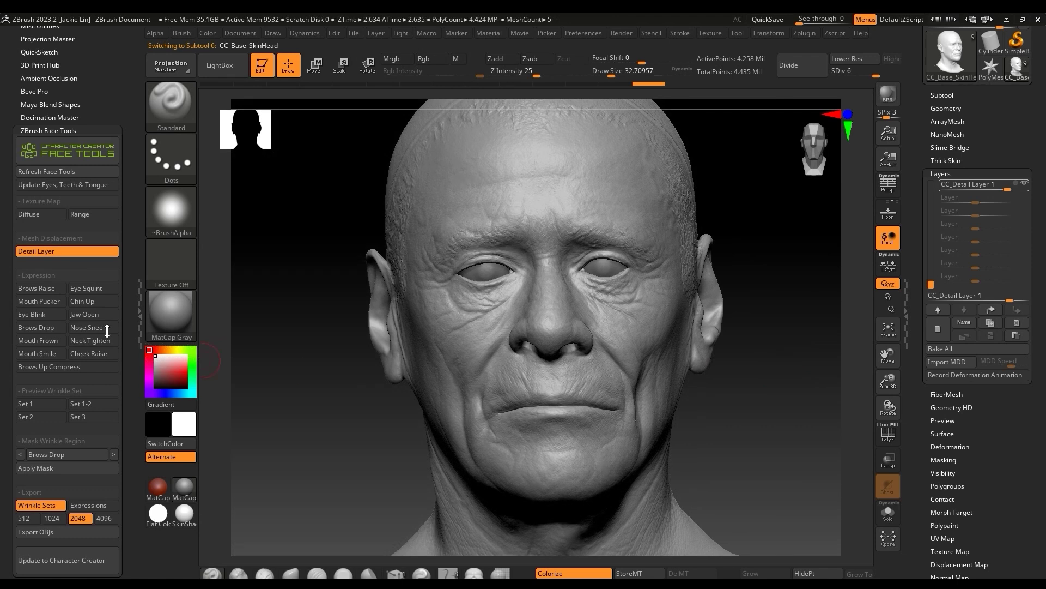
{"action": "left_click", "coordinate": [57, 288]}
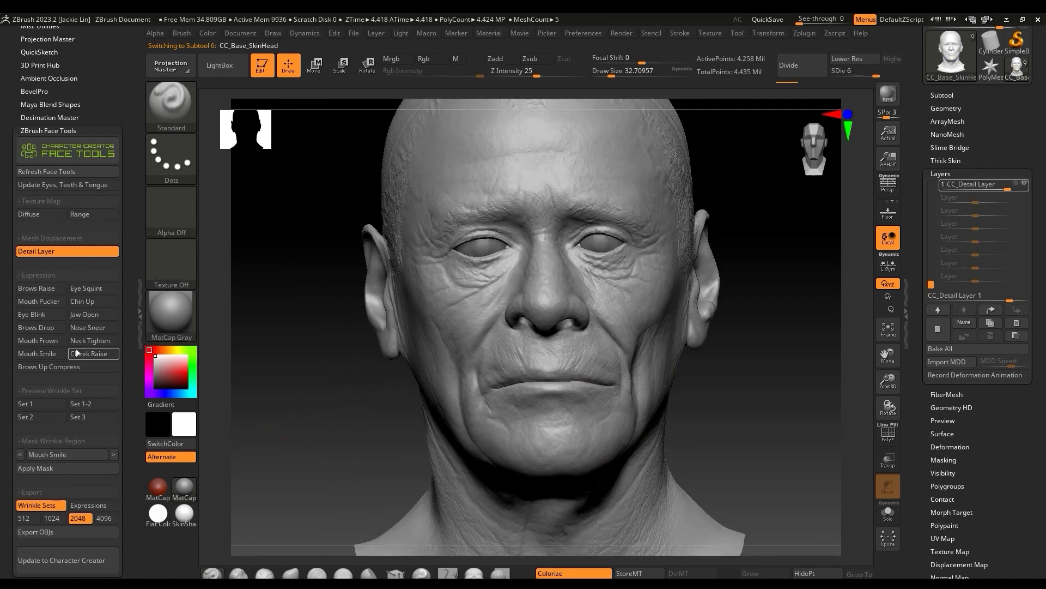
Update the eyes, teeth and tongue to fit the head and check both profiles.
{"action": "left_click", "coordinate": [91, 186]}
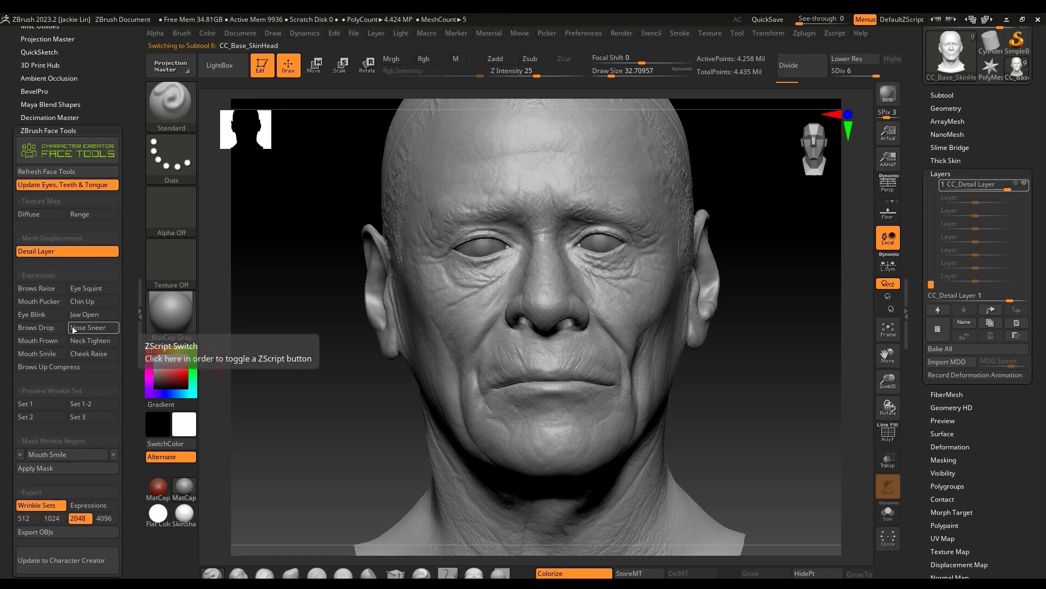
{"action": "left_click_drag", "start_coordinate": [778, 388], "coordinate": [275, 336]}
{"action": "left_click_drag", "start_coordinate": [762, 416], "coordinate": [763, 360]}
Preview the Jaw Open expression and inspect it close up.
{"action": "left_click", "coordinate": [104, 314]}
{"action": "left_click_drag", "start_coordinate": [730, 327], "coordinate": [767, 344]}
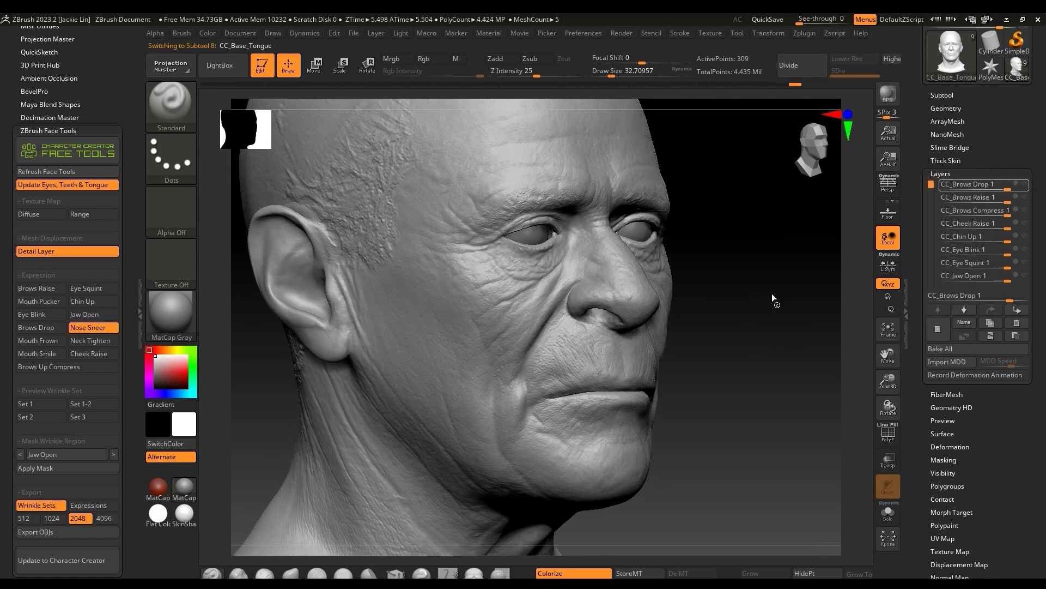
{"action": "mouse_move", "coordinate": [747, 273]}
{"action": "left_mouse_down"}
{"action": "mouse_move", "coordinate": [761, 273]}
{"action": "mouse_move", "coordinate": [736, 261]}
{"action": "left_mouse_up"}
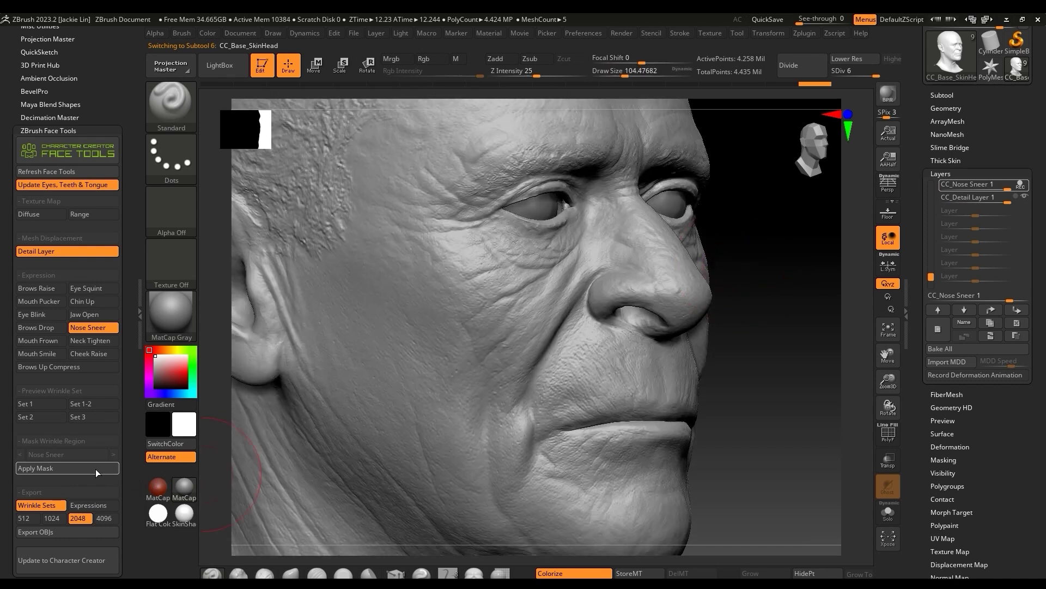
{"action": "left_click_drag", "start_coordinate": [737, 289], "coordinate": [810, 268]}
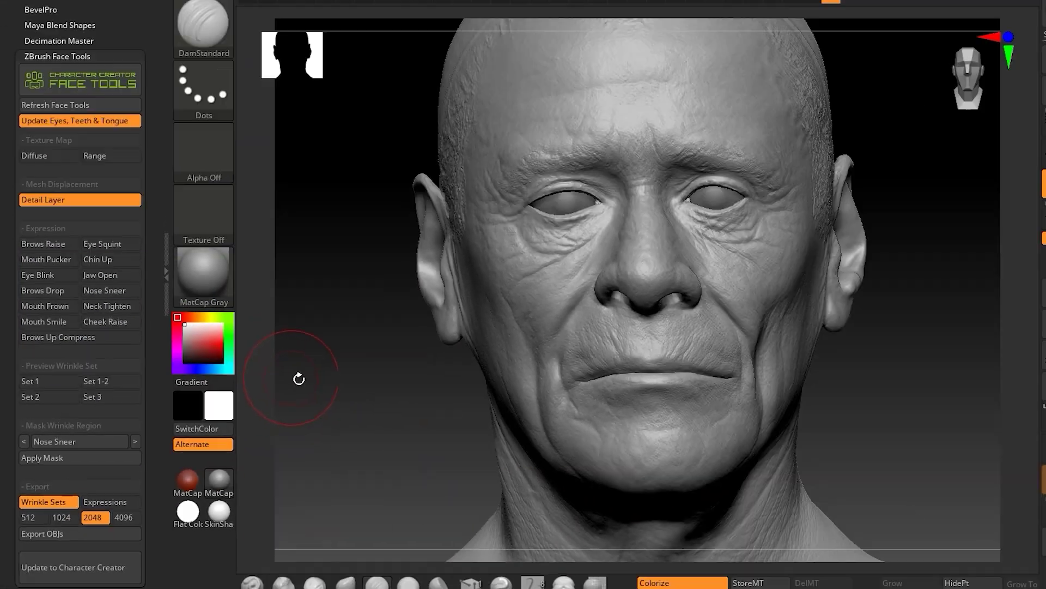
{"action": "key", "text": "s"}
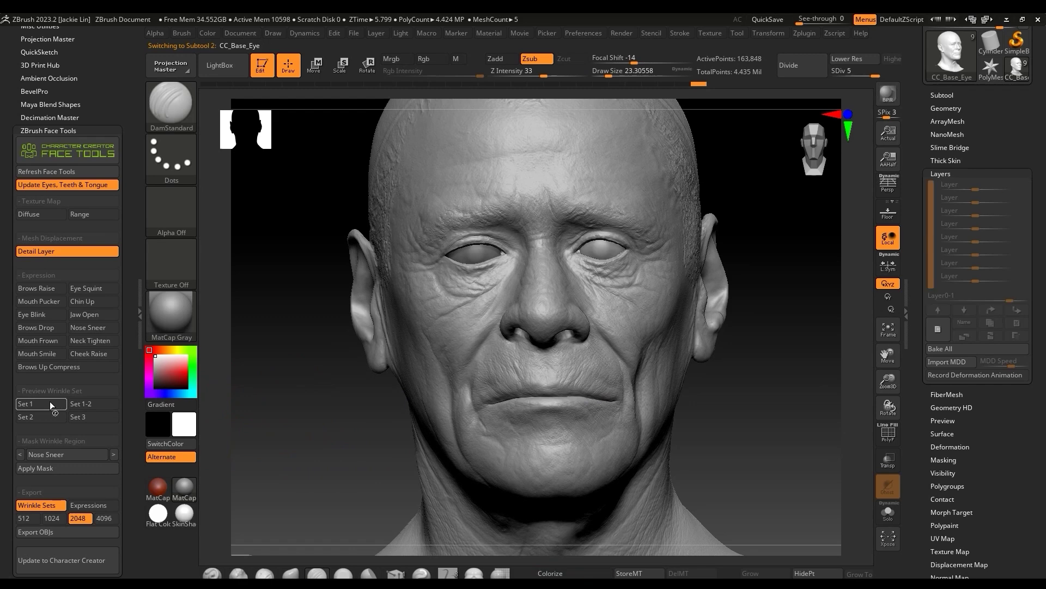
Preview wrinkle Set 1 and Set 2 regions on the face from several angles.
{"action": "left_click", "coordinate": [50, 405]}
{"action": "left_click_drag", "start_coordinate": [268, 388], "coordinate": [210, 268]}
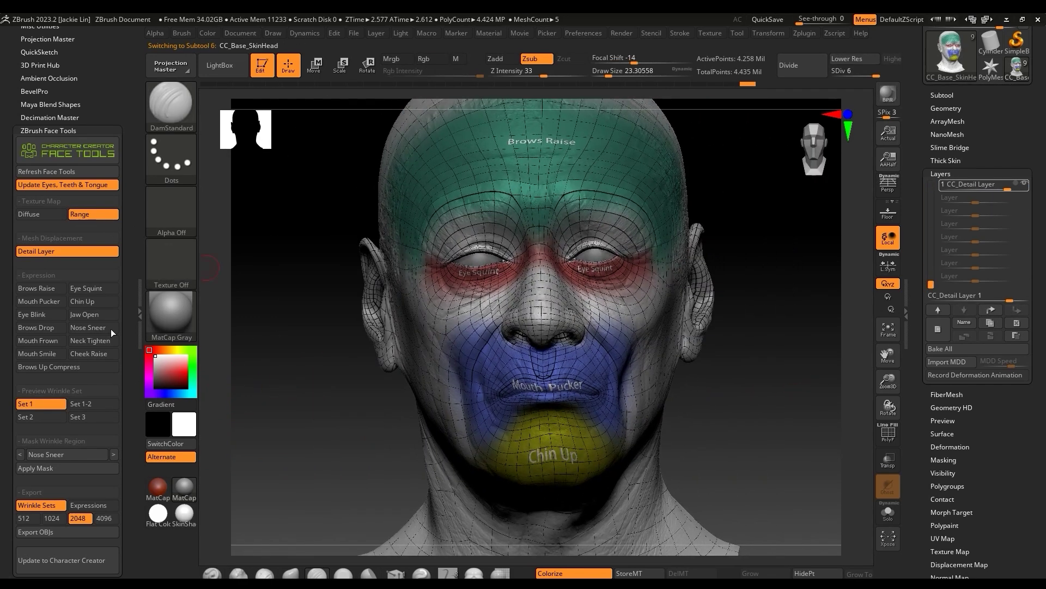
{"action": "left_click_drag", "start_coordinate": [355, 341], "coordinate": [637, 364]}
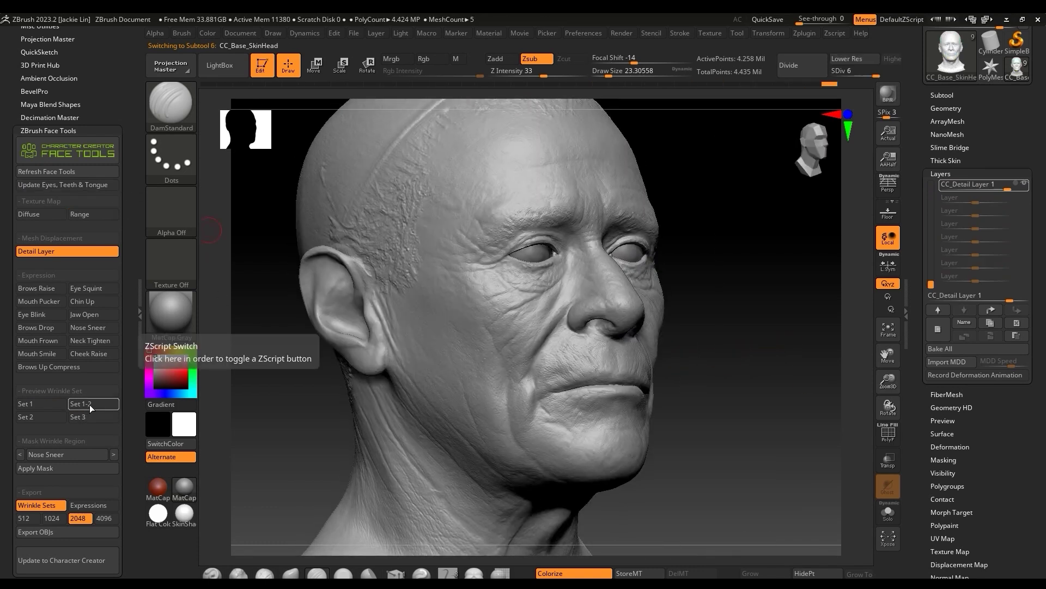
{"action": "left_click", "coordinate": [57, 417]}
{"action": "left_click_drag", "start_coordinate": [735, 347], "coordinate": [495, 329]}
{"action": "left_click_drag", "start_coordinate": [323, 346], "coordinate": [349, 369]}
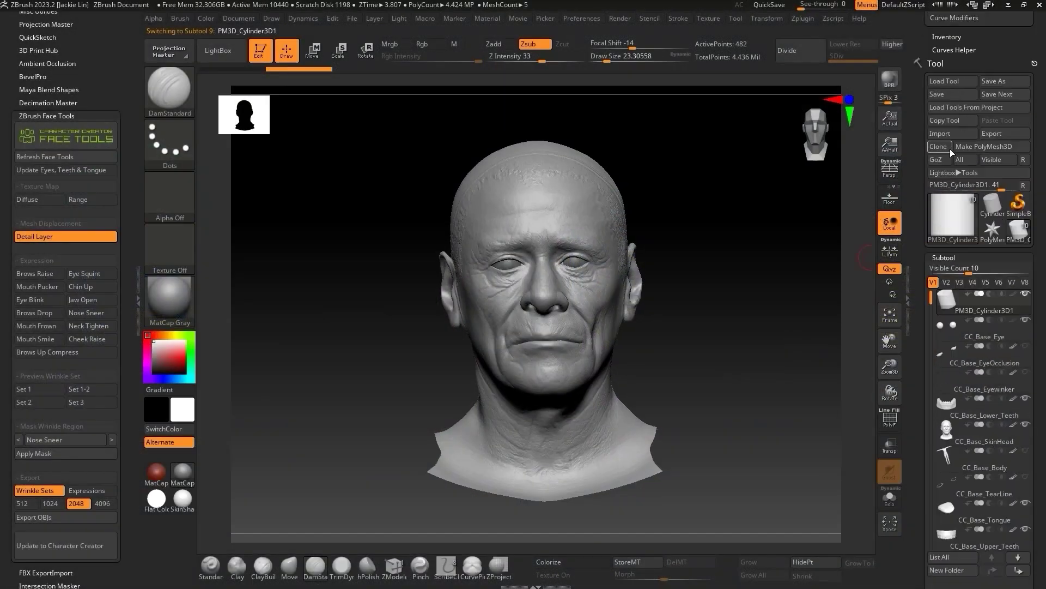
Import 01_Male 01_Neutral.OBJ into the current subtool via Tool > Import.
{"action": "left_click", "coordinate": [949, 133]}
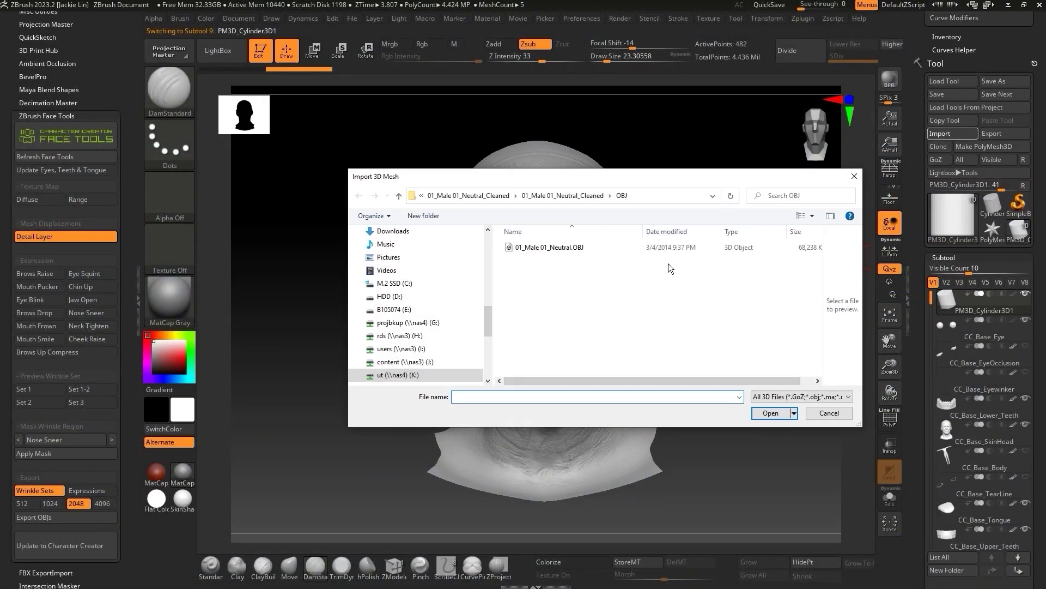
{"action": "left_click", "coordinate": [770, 413]}
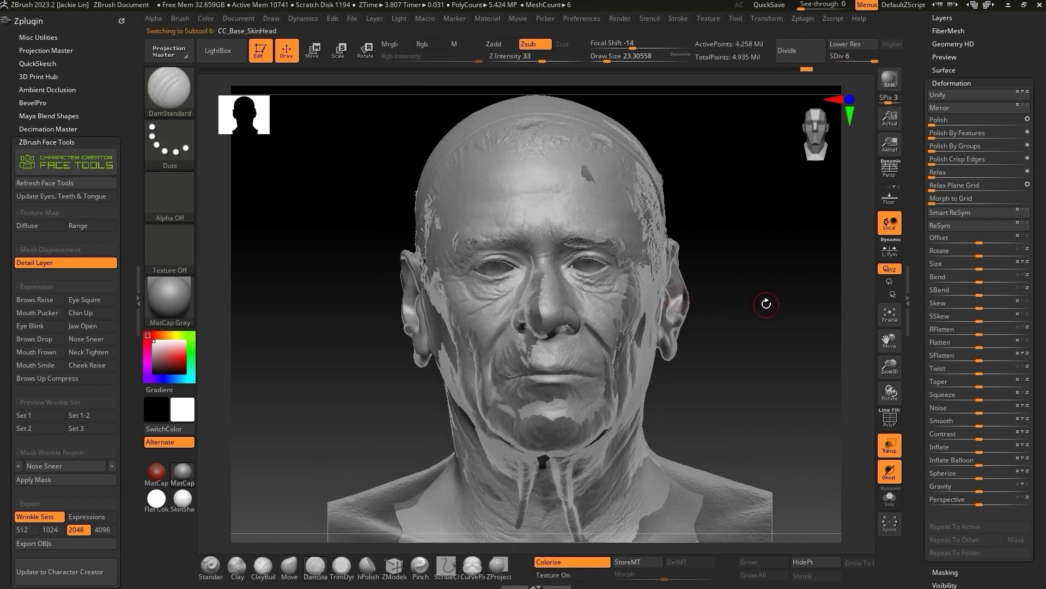
Turn on PolyF to show the head's polyframe and polygroup colours.
{"action": "left_click", "coordinate": [880, 418]}
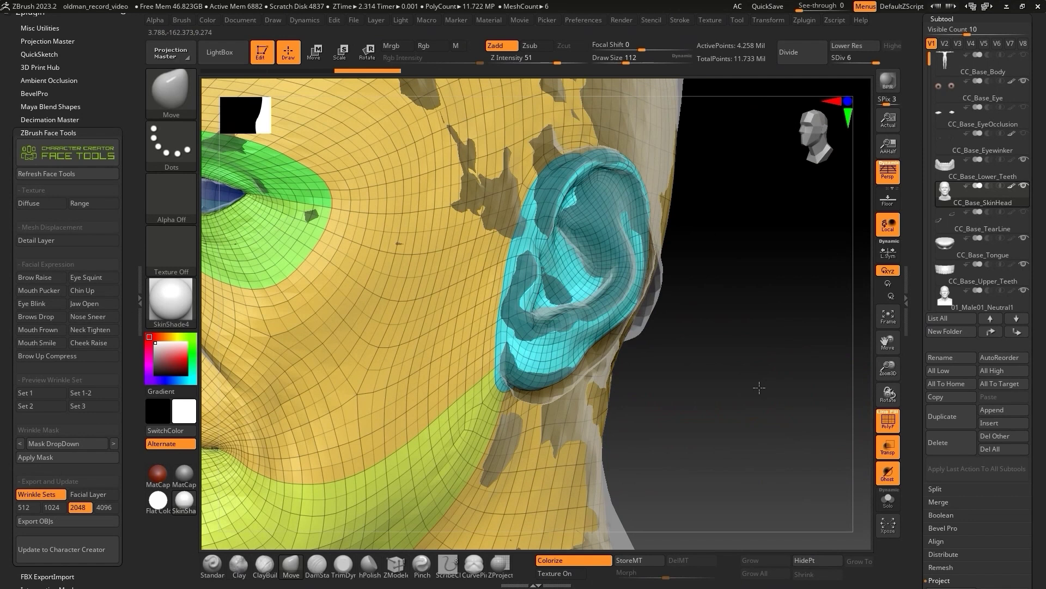
Drop the head to SDiv 1 and open the Masking options.
{"action": "key", "text": "ctrl+shift"}
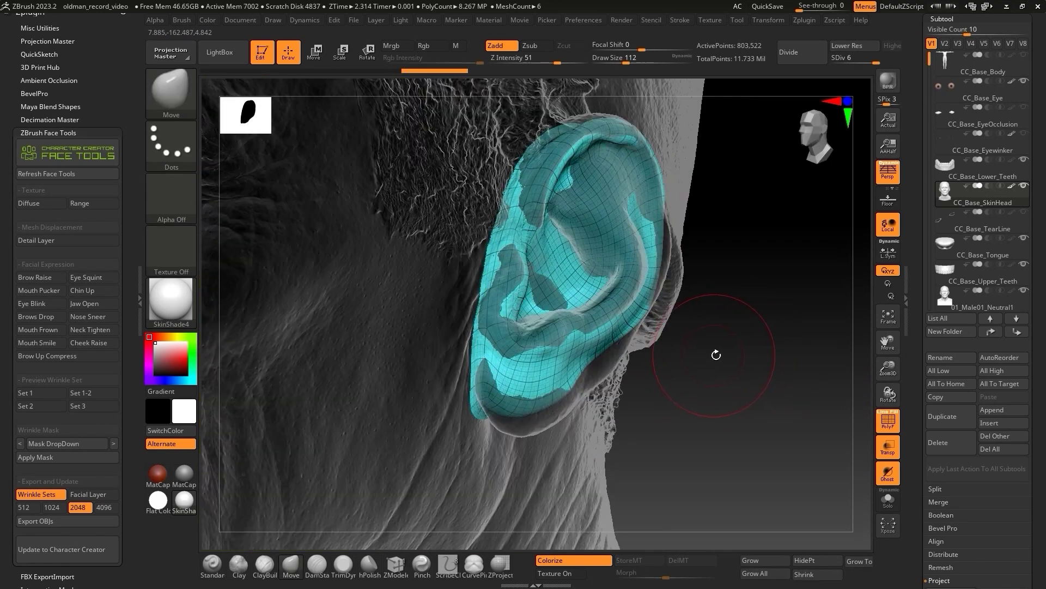
{"action": "key", "text": "shift+d"}
{"action": "key", "text": "shift+d"}
{"action": "key", "text": "shift+d"}
{"action": "key", "text": "shift+d"}
{"action": "key", "text": "shift+d"}
{"action": "left_click_drag", "start_coordinate": [909, 325], "coordinate": [910, 300]}
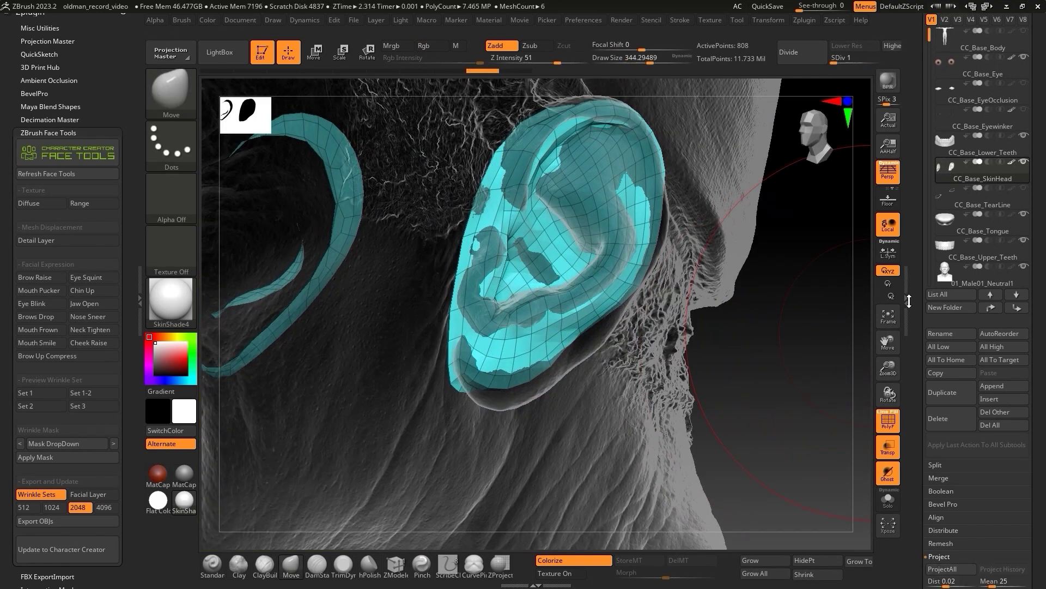
{"action": "scroll", "coordinate": [951, 389], "scroll_direction": "down", "scroll_amount": 10}
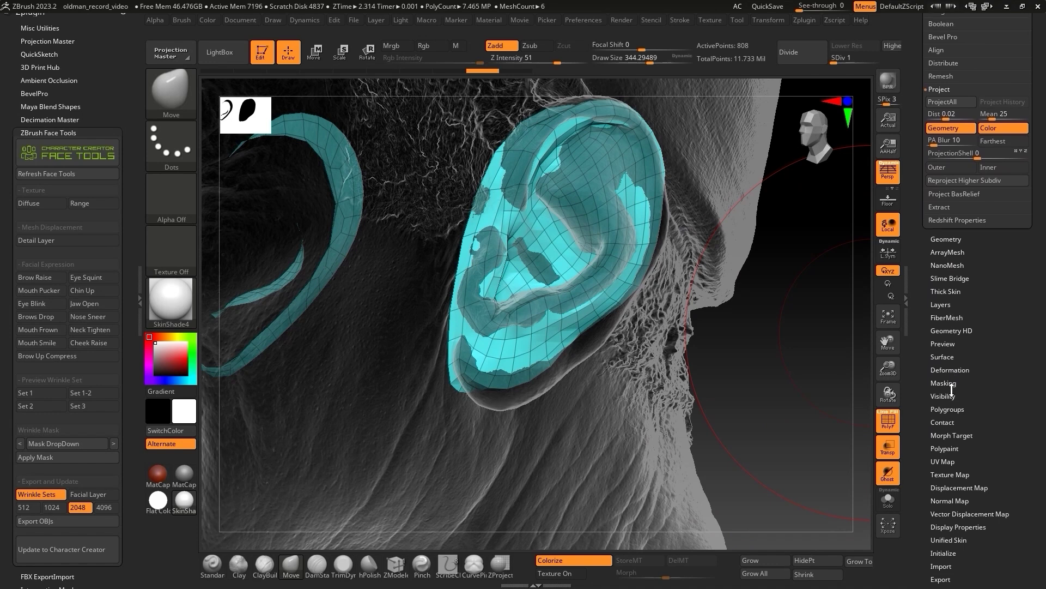
{"action": "left_click", "coordinate": [948, 383]}
{"action": "key", "text": "s"}
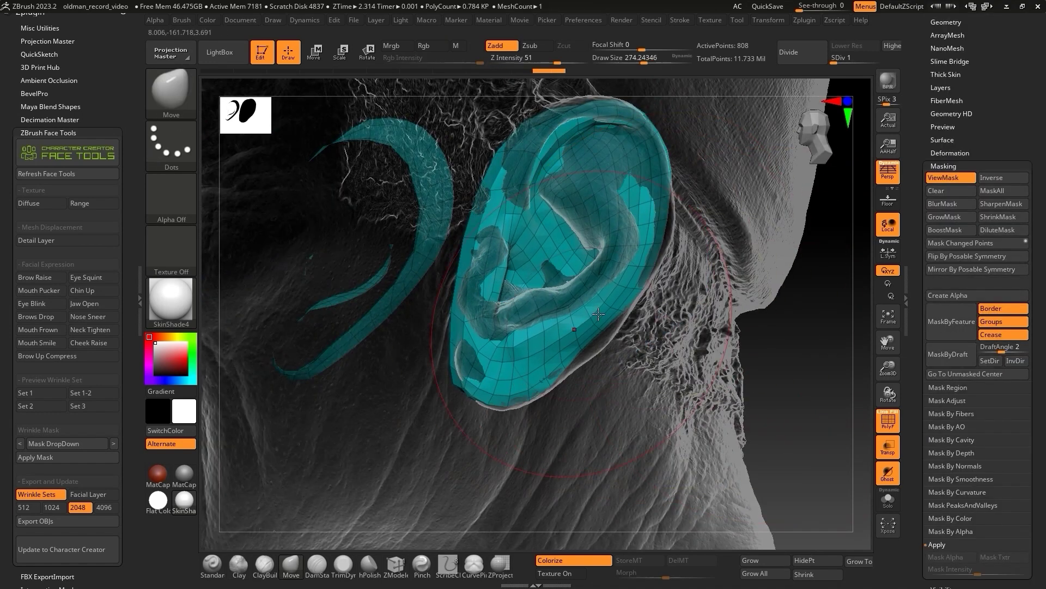
Isolate the ear polygroup and toggle the mask view to check it against the scan.
{"action": "left_click_drag", "start_coordinate": [599, 314], "coordinate": [654, 327]}
{"action": "left_click", "coordinate": [573, 354], "text": "alt"}
{"action": "mouse_move", "coordinate": [573, 354]}
{"action": "left_mouse_down"}
{"action": "mouse_move", "coordinate": [810, 349]}
{"action": "mouse_move", "coordinate": [774, 327]}
{"action": "mouse_move", "coordinate": [709, 343]}
{"action": "mouse_move", "coordinate": [830, 358]}
{"action": "mouse_move", "coordinate": [807, 289]}
{"action": "left_mouse_up"}
{"action": "key", "text": "ctrl+h"}
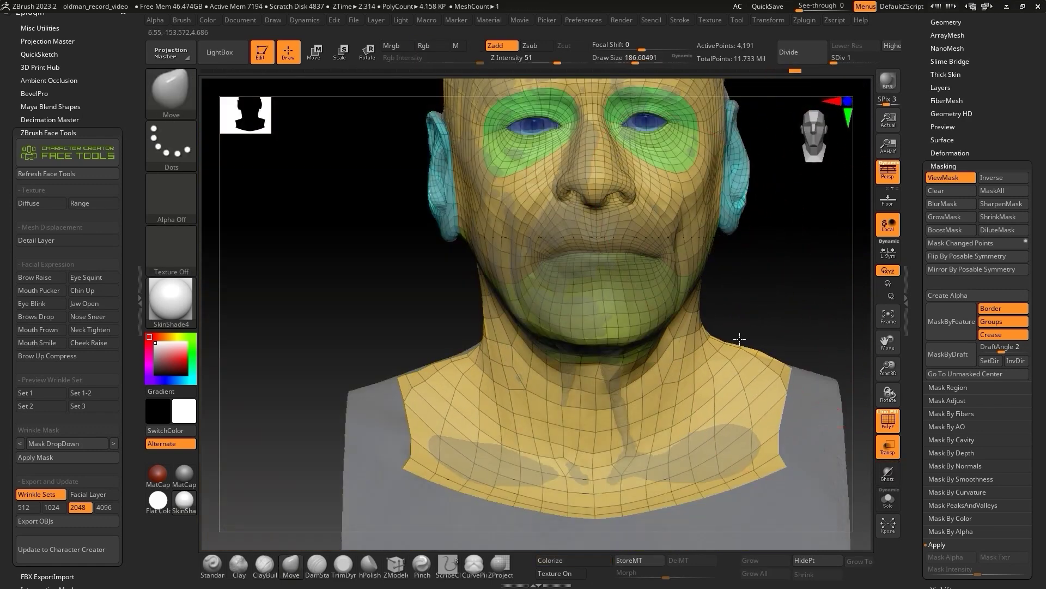
{"action": "left_click_drag", "start_coordinate": [740, 339], "coordinate": [538, 368]}
{"action": "key", "text": "ctrl+h"}
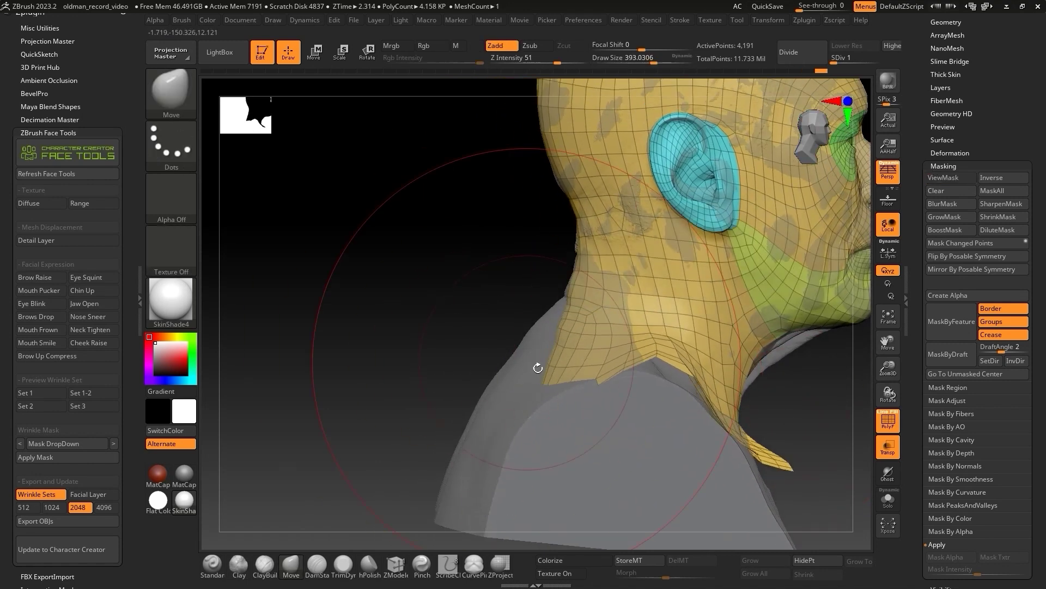
{"action": "left_click_drag", "start_coordinate": [531, 304], "coordinate": [735, 259]}
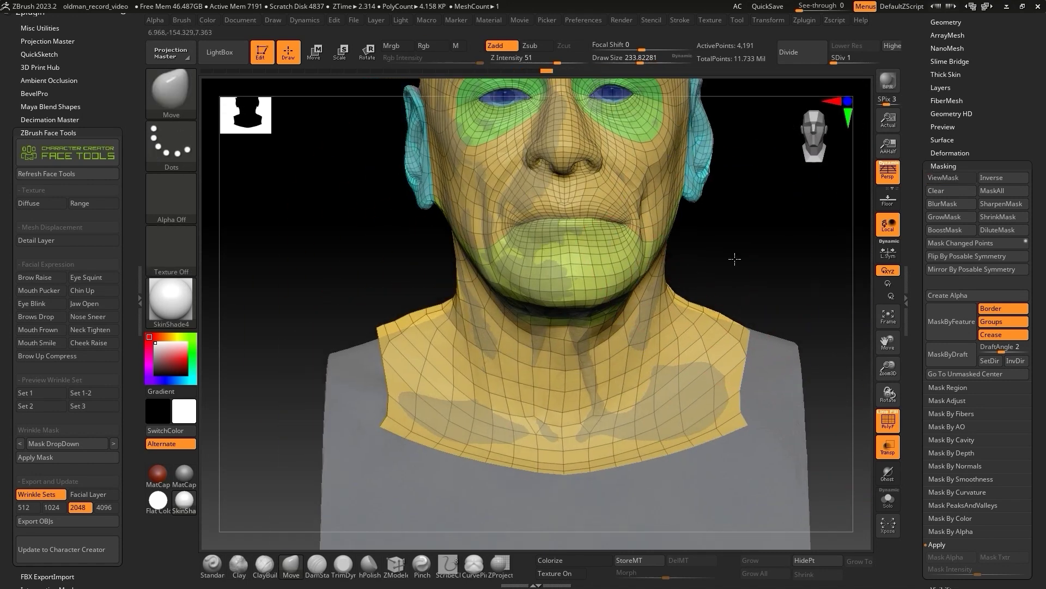
{"action": "mouse_move", "coordinate": [739, 332]}
{"action": "left_mouse_down"}
{"action": "mouse_move", "coordinate": [596, 386]}
{"action": "mouse_move", "coordinate": [721, 393]}
{"action": "mouse_move", "coordinate": [490, 398]}
{"action": "left_mouse_up"}
Isolate the chin-and-jaw polygroup and orbit to check it against the scan.
{"action": "key", "text": "b"}
{"action": "key", "text": "z"}
{"action": "key", "text": "p"}
{"action": "mouse_move", "coordinate": [746, 410]}
{"action": "left_mouse_down"}
{"action": "mouse_move", "coordinate": [790, 381]}
{"action": "mouse_move", "coordinate": [872, 362]}
{"action": "left_mouse_up"}
{"action": "key", "text": "b"}
{"action": "key", "text": "m"}
{"action": "key", "text": "v"}
{"action": "mouse_move", "coordinate": [761, 332]}
{"action": "left_mouse_down"}
{"action": "mouse_move", "coordinate": [781, 364]}
{"action": "mouse_move", "coordinate": [808, 364]}
{"action": "mouse_move", "coordinate": [799, 344]}
{"action": "left_mouse_up"}
Run Subtool > Project > ProjectAll, declining to project the paint colours.
{"action": "left_click", "coordinate": [945, 22]}
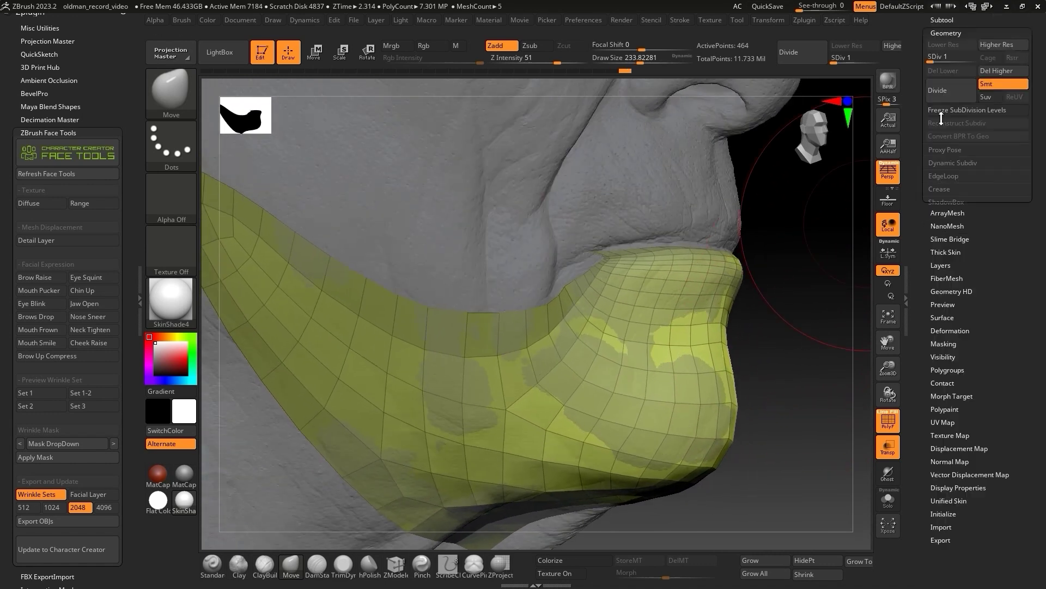
{"action": "left_click", "coordinate": [953, 21]}
{"action": "scroll", "coordinate": [959, 164], "scroll_direction": "down", "scroll_amount": 5}
{"action": "left_click", "coordinate": [934, 224]}
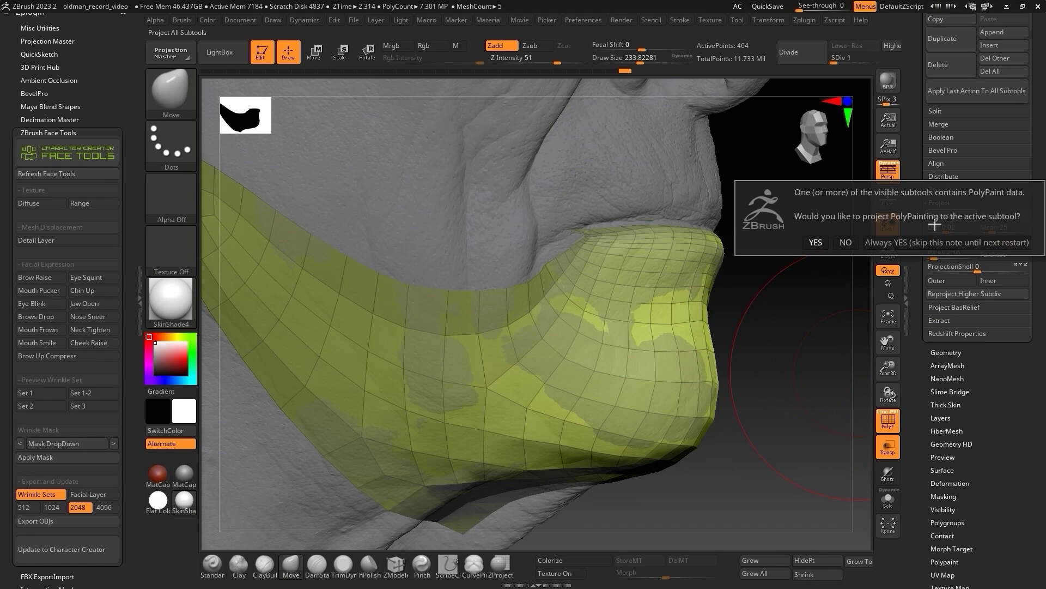
{"action": "left_click", "coordinate": [846, 242]}
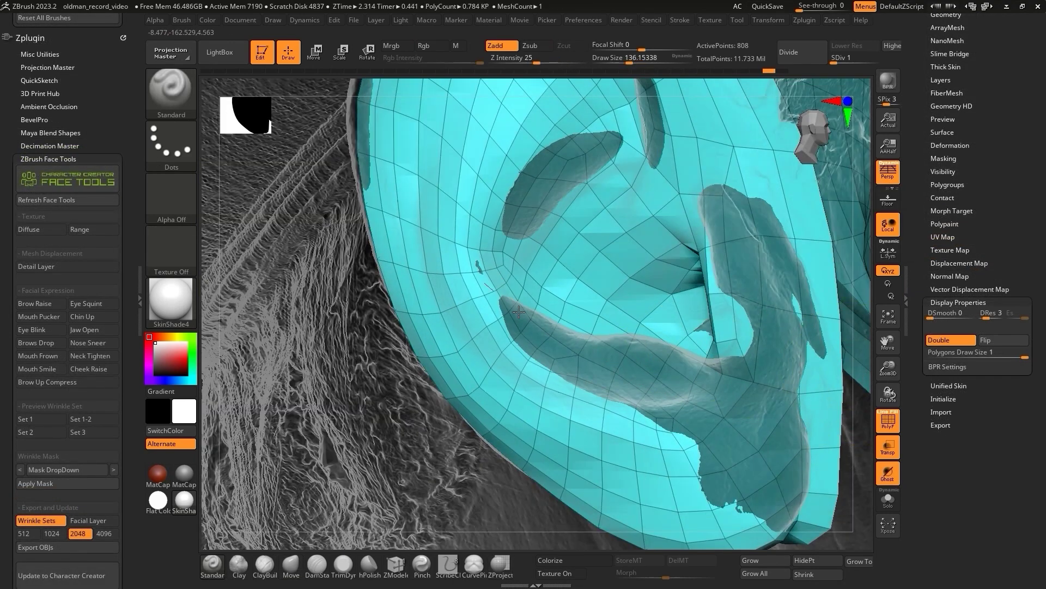
Project the scan detail onto the ear patch and inspect it with Ghost transparency off.
{"action": "right_click_drag", "start_coordinate": [601, 355], "coordinate": [850, 289]}
{"action": "mouse_move", "coordinate": [916, 229]}
{"action": "left_mouse_down"}
{"action": "mouse_move", "coordinate": [916, 326]}
{"action": "mouse_move", "coordinate": [915, 229]}
{"action": "left_mouse_up"}
{"action": "left_click", "coordinate": [942, 222]}
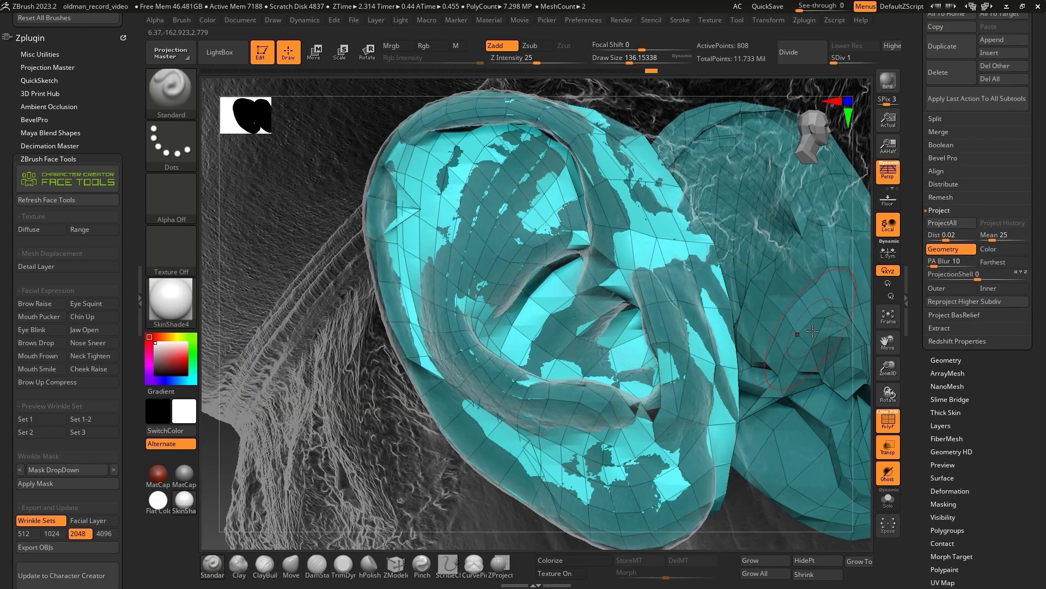
{"action": "right_click_drag", "start_coordinate": [812, 331], "coordinate": [655, 245]}
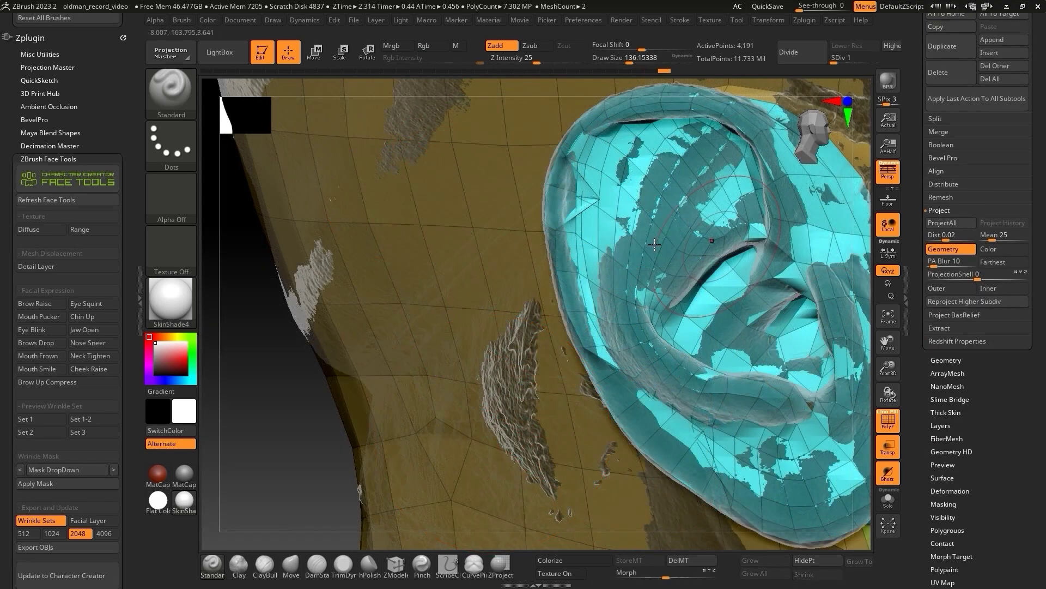
{"action": "right_click_drag", "start_coordinate": [668, 376], "coordinate": [858, 358]}
{"action": "right_click_drag", "start_coordinate": [496, 240], "coordinate": [763, 327]}
{"action": "left_click", "coordinate": [888, 473]}
{"action": "right_click_drag", "start_coordinate": [878, 327], "coordinate": [857, 296]}
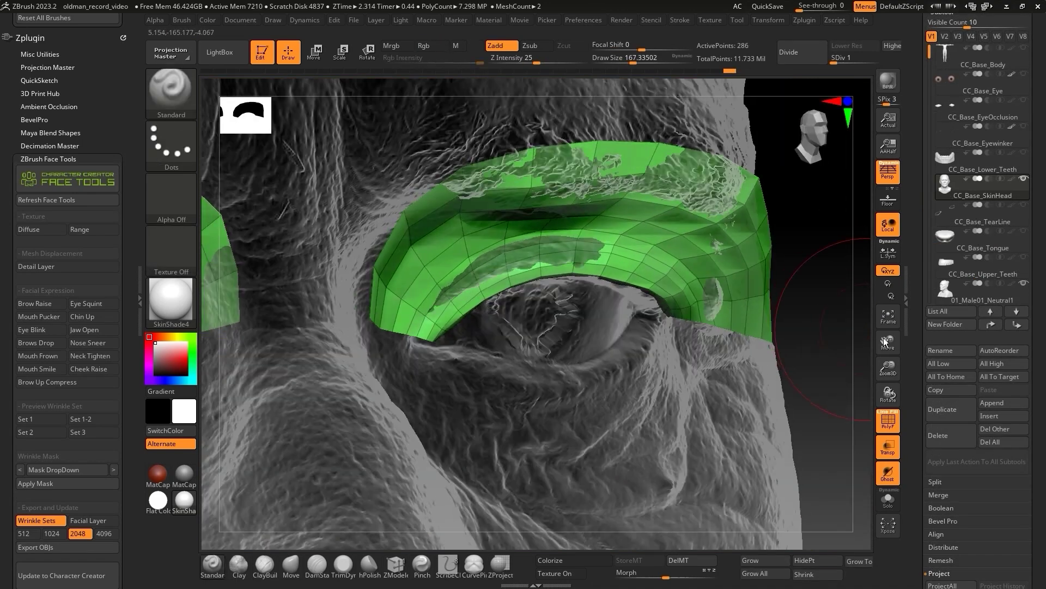
Browse the Geometry and Subtool subpalettes in the Tool tray.
{"action": "scroll", "coordinate": [956, 444], "scroll_direction": "down", "scroll_amount": 3}
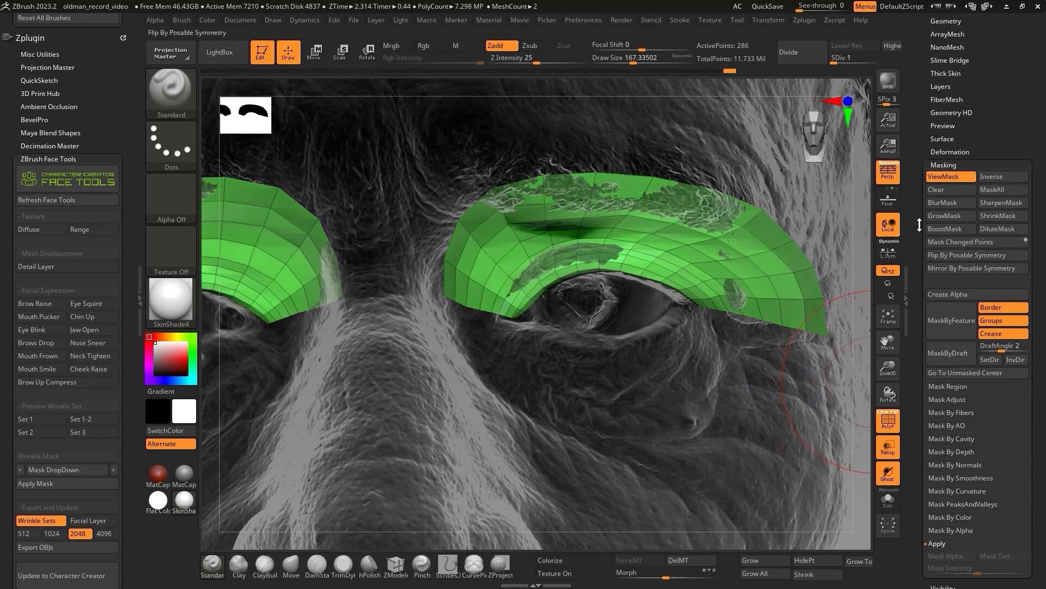
{"action": "scroll", "coordinate": [965, 194], "scroll_direction": "up", "scroll_amount": 3}
{"action": "scroll", "coordinate": [965, 194], "scroll_direction": "down", "scroll_amount": 5}
{"action": "left_click", "coordinate": [947, 39]}
{"action": "left_click", "coordinate": [943, 26]}
{"action": "scroll", "coordinate": [964, 218], "scroll_direction": "down", "scroll_amount": 5}
Orbit and zoom from the brow patch until both under-eye patches show.
{"action": "left_click_drag", "start_coordinate": [878, 366], "coordinate": [887, 163]}
{"action": "left_click_drag", "start_coordinate": [888, 342], "coordinate": [822, 345]}
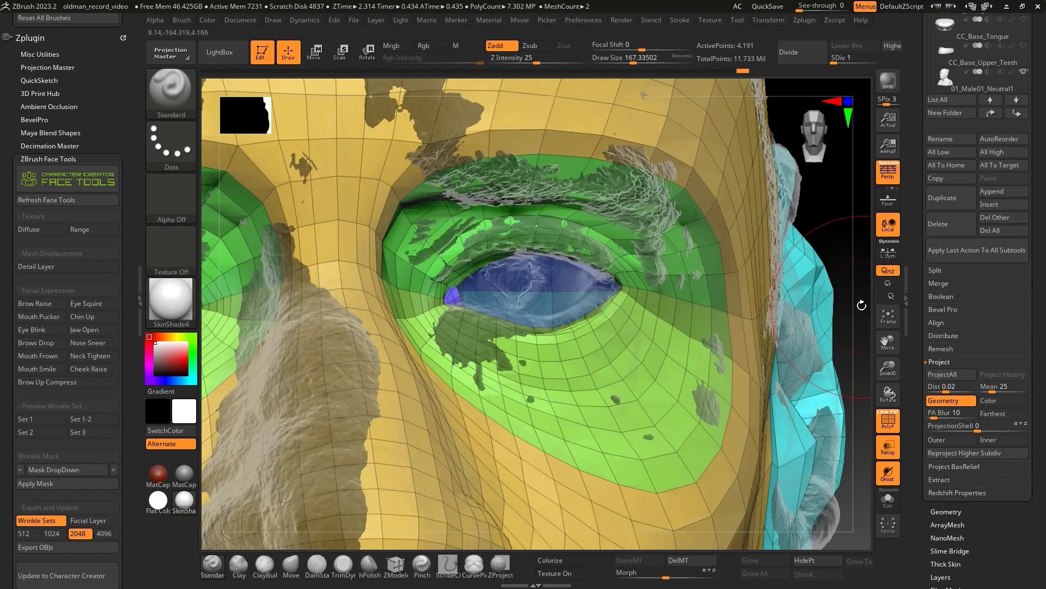
{"action": "left_click_drag", "start_coordinate": [862, 305], "coordinate": [867, 340], "text": "alt"}
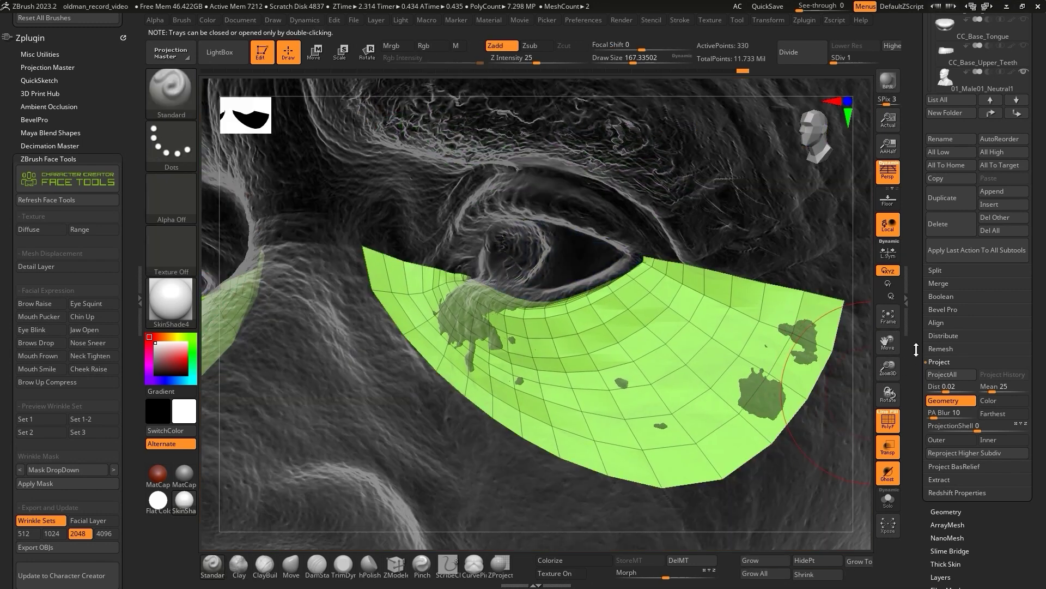
{"action": "scroll", "coordinate": [916, 349], "scroll_direction": "down", "scroll_amount": 5}
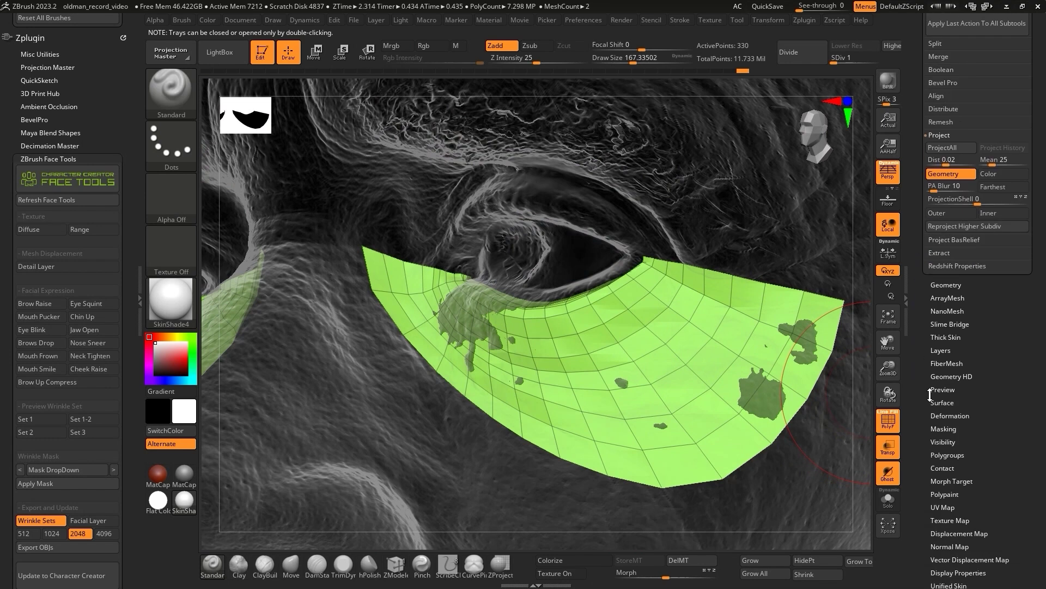
{"action": "scroll", "coordinate": [954, 349], "scroll_direction": "up", "scroll_amount": 4}
{"action": "left_click", "coordinate": [957, 311]}
{"action": "scroll", "coordinate": [959, 218], "scroll_direction": "down", "scroll_amount": 5}
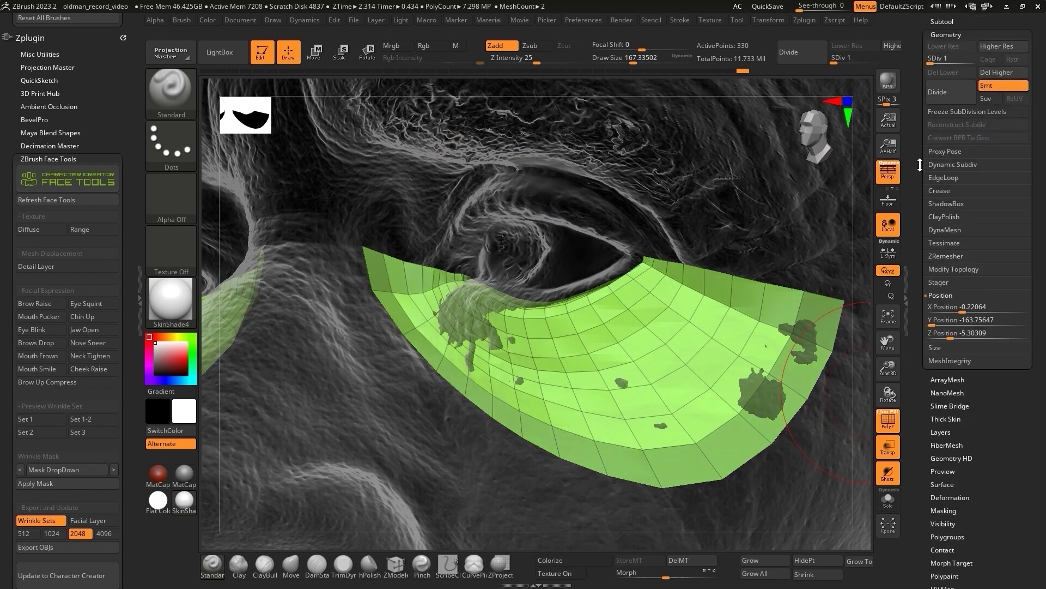
{"action": "scroll", "coordinate": [934, 153], "scroll_direction": "up", "scroll_amount": 10}
{"action": "scroll", "coordinate": [919, 375], "scroll_direction": "down", "scroll_amount": 4}
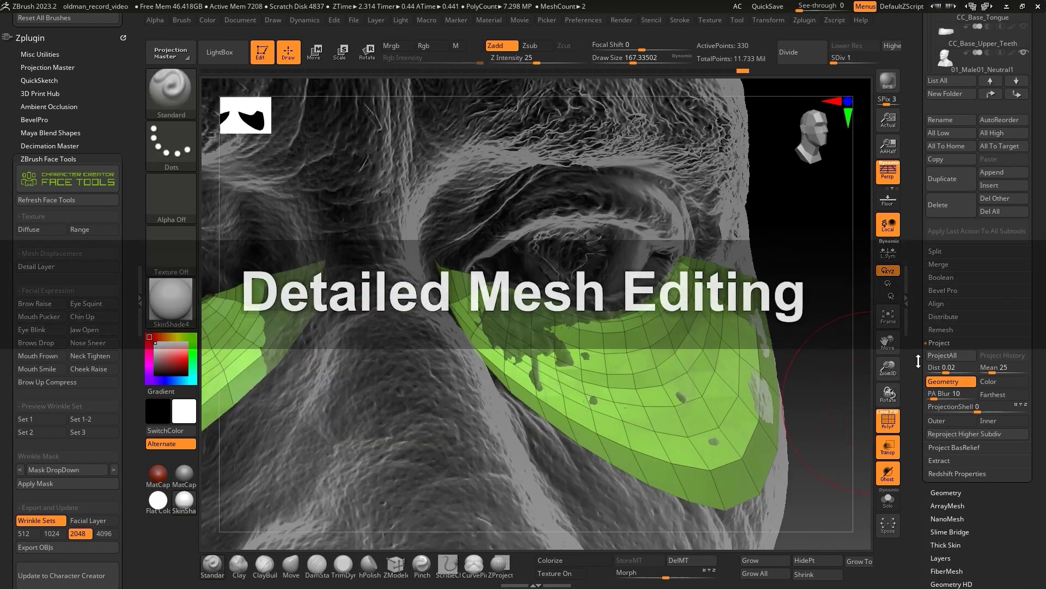
Open Masking, ProjectAll onto the under-eye patches, then view the whole face.
{"action": "scroll", "coordinate": [921, 375], "scroll_direction": "down", "scroll_amount": 4}
{"action": "left_click", "coordinate": [944, 439]}
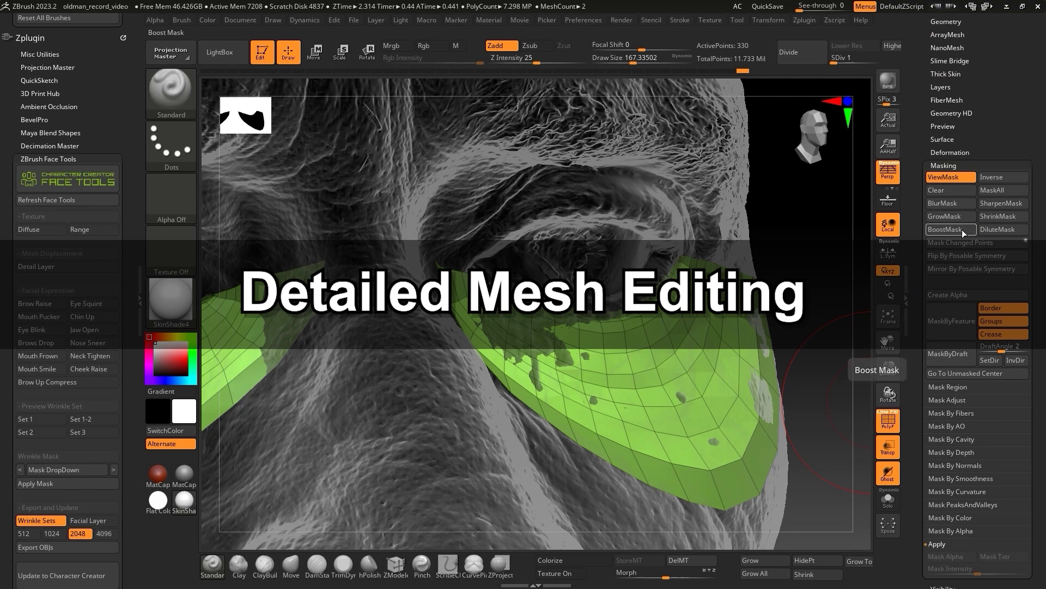
{"action": "scroll", "coordinate": [951, 239], "scroll_direction": "up", "scroll_amount": 8}
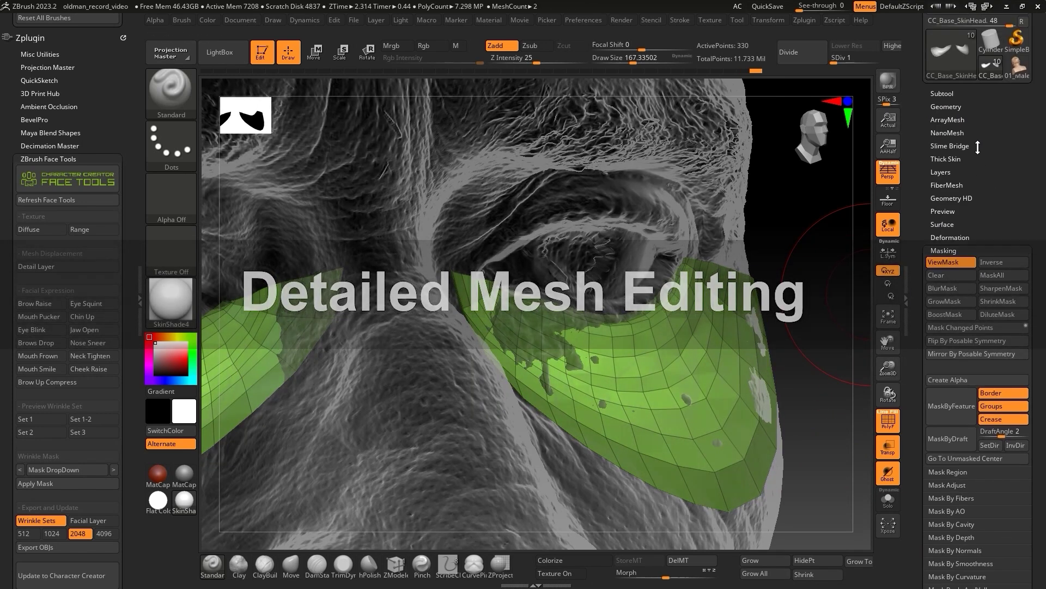
{"action": "left_click", "coordinate": [942, 277]}
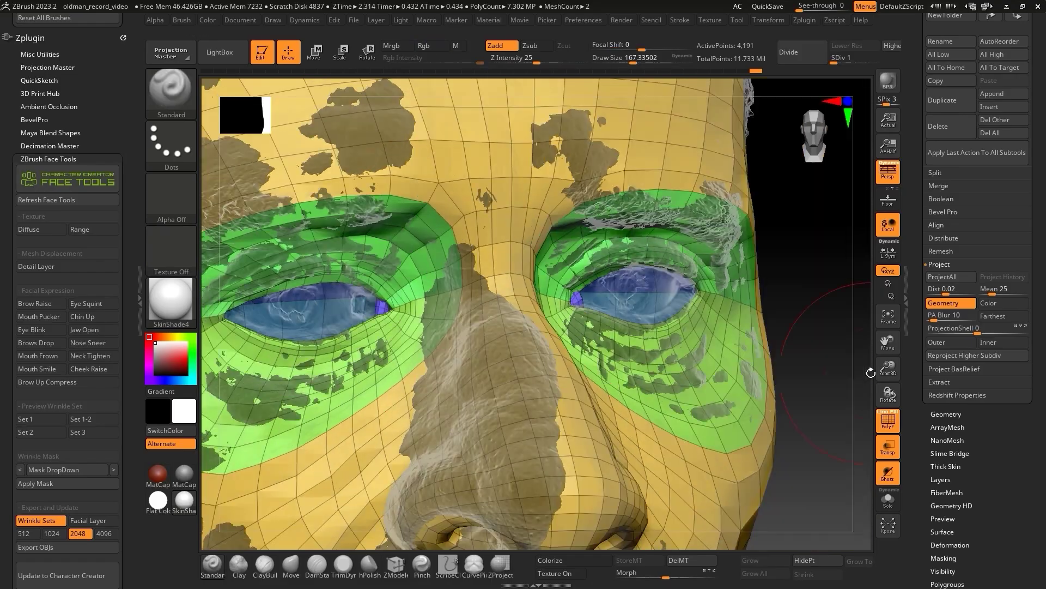
{"action": "left_click_drag", "start_coordinate": [871, 372], "coordinate": [826, 390]}
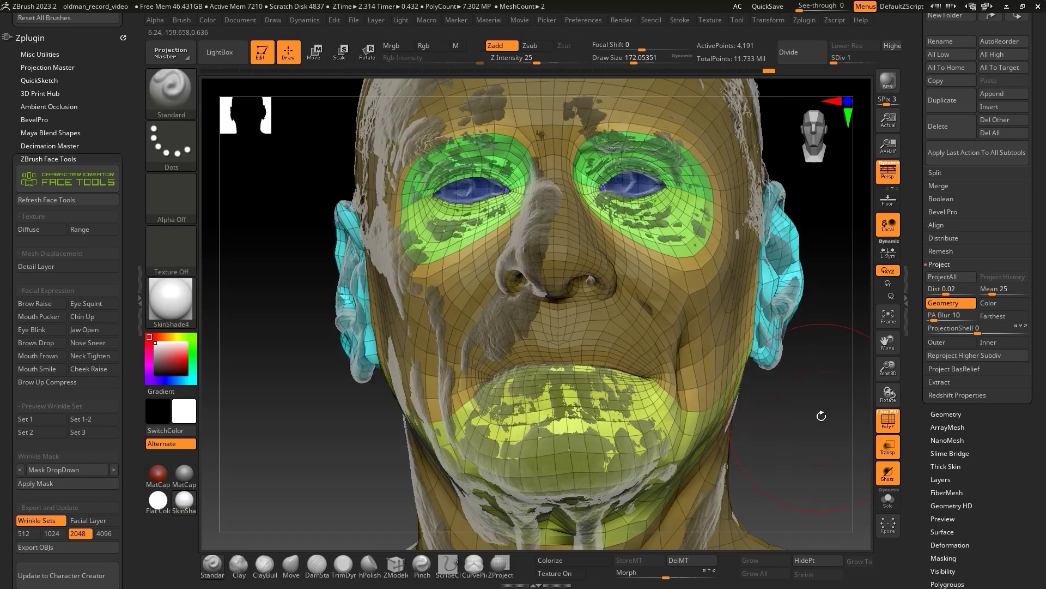
{"action": "mouse_move", "coordinate": [834, 419]}
{"action": "left_mouse_down"}
{"action": "mouse_move", "coordinate": [859, 436]}
{"action": "mouse_move", "coordinate": [873, 422]}
{"action": "mouse_move", "coordinate": [867, 449]}
{"action": "left_mouse_up"}
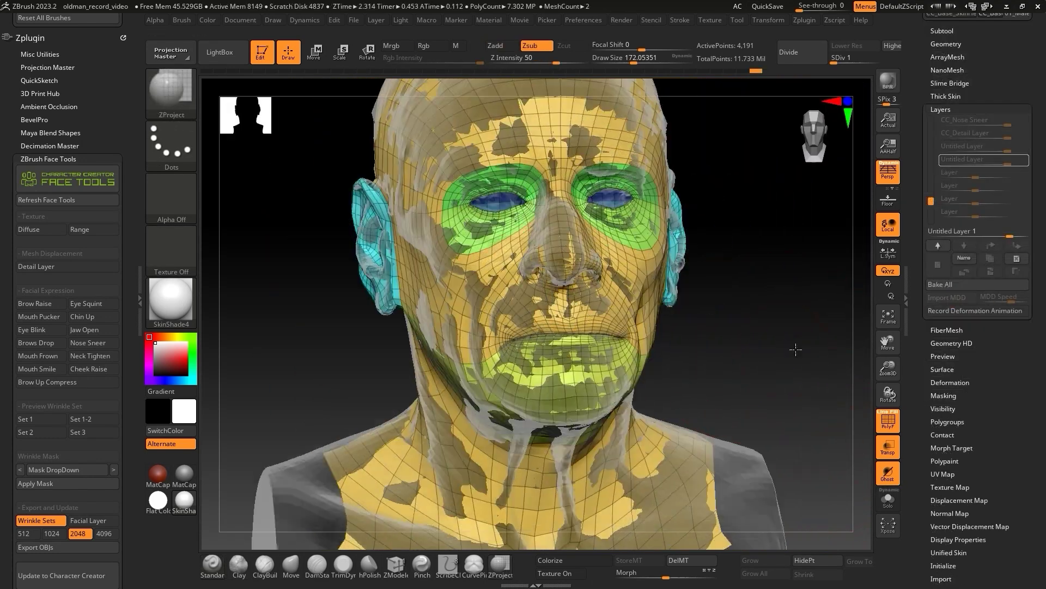
Subdivide the head mesh one level and orbit to inspect the projection.
{"action": "key", "text": "d"}
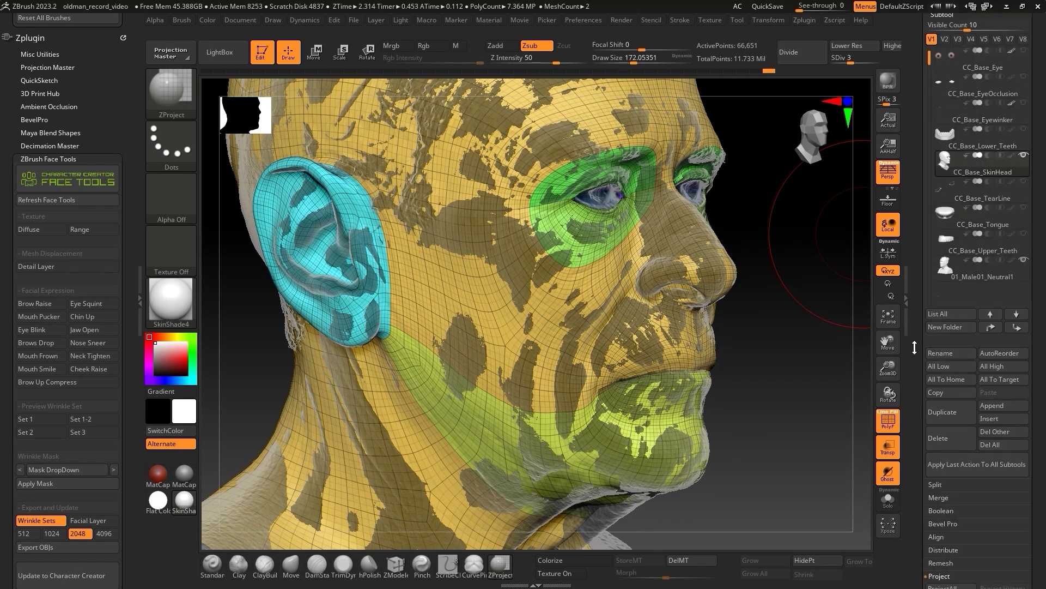
{"action": "scroll", "coordinate": [921, 305], "scroll_direction": "down", "scroll_amount": 1}
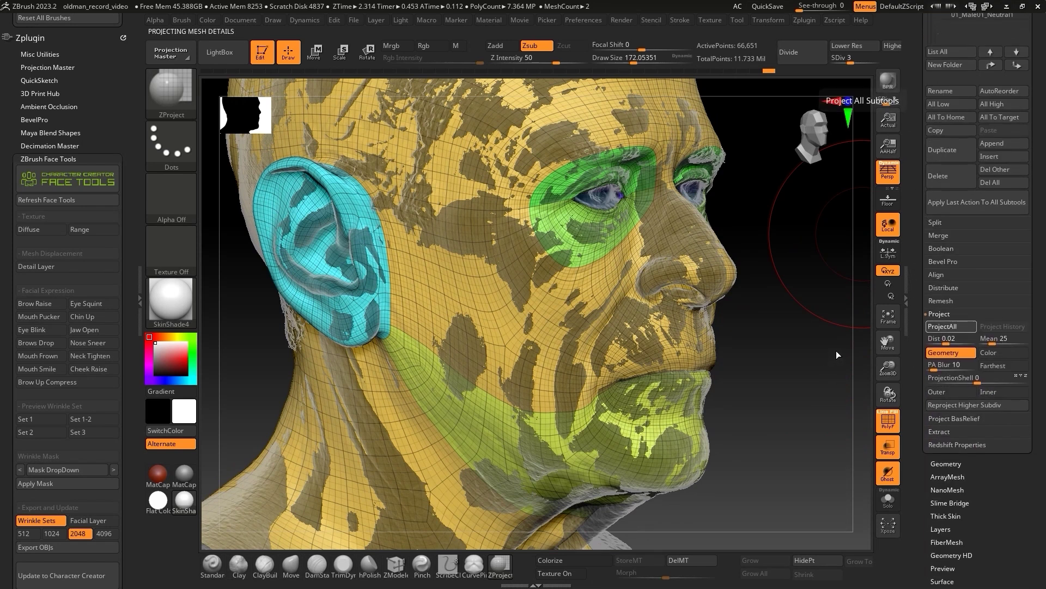
{"action": "left_click_drag", "start_coordinate": [838, 355], "coordinate": [842, 363]}
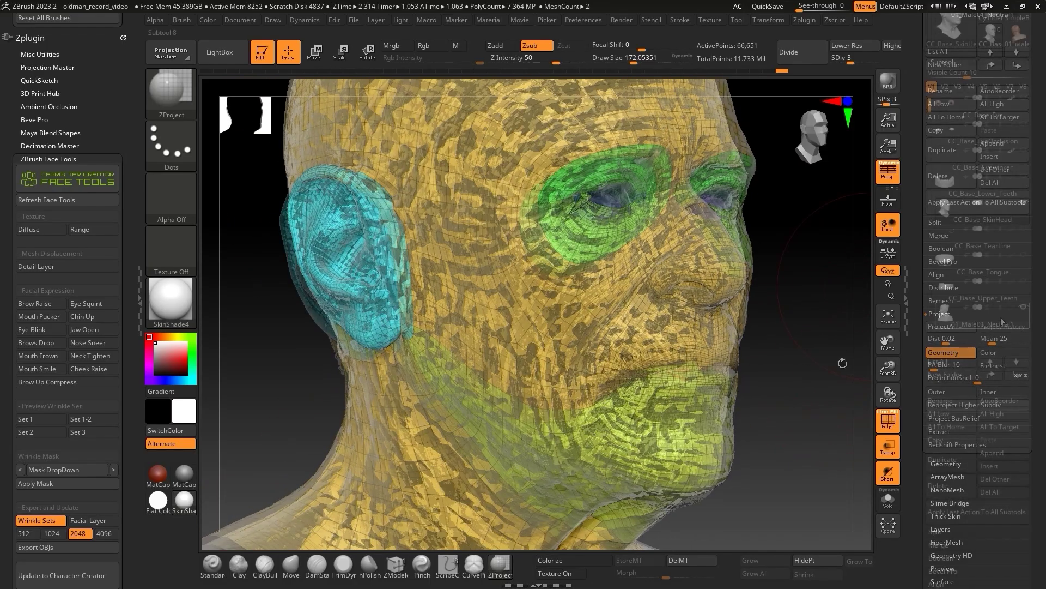
{"action": "mouse_move", "coordinate": [1023, 311]}
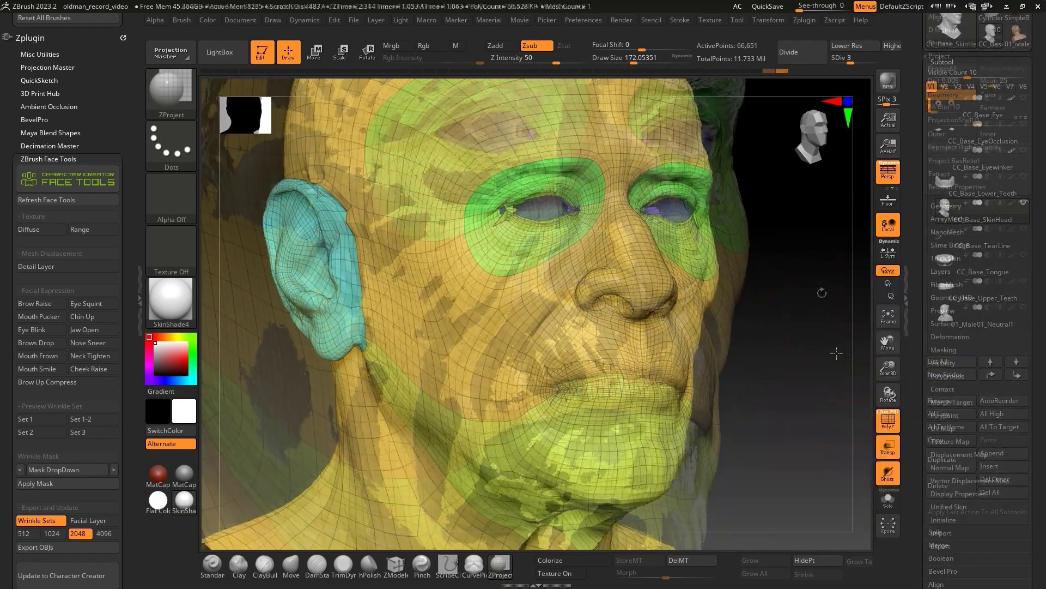
Grow the mask around the eyes and mouth and ProjectAll at Project Dist 0.009.
{"action": "left_click", "coordinate": [943, 424]}
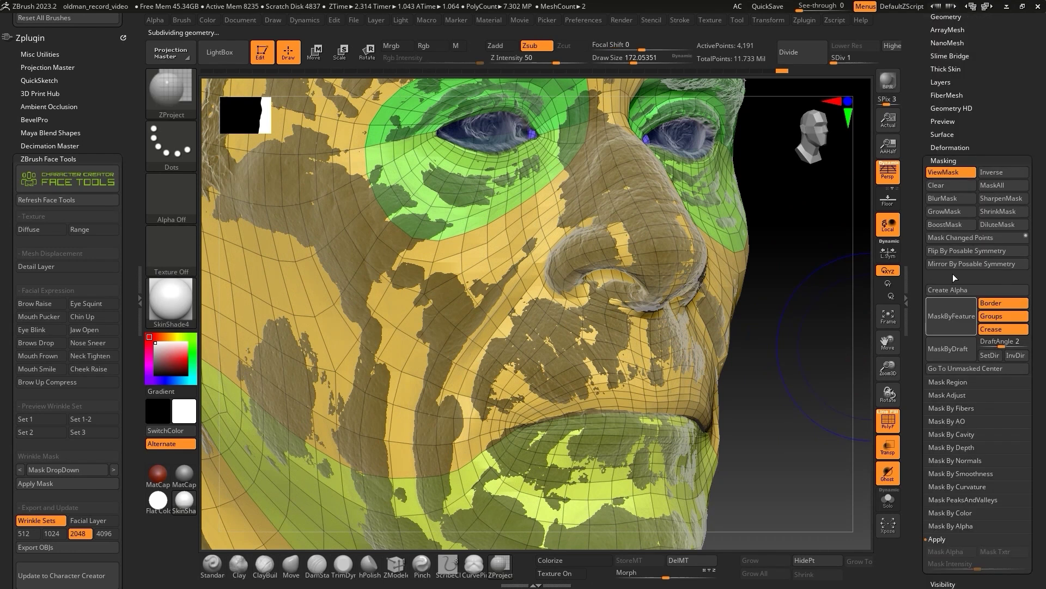
{"action": "left_click", "coordinate": [974, 210]}
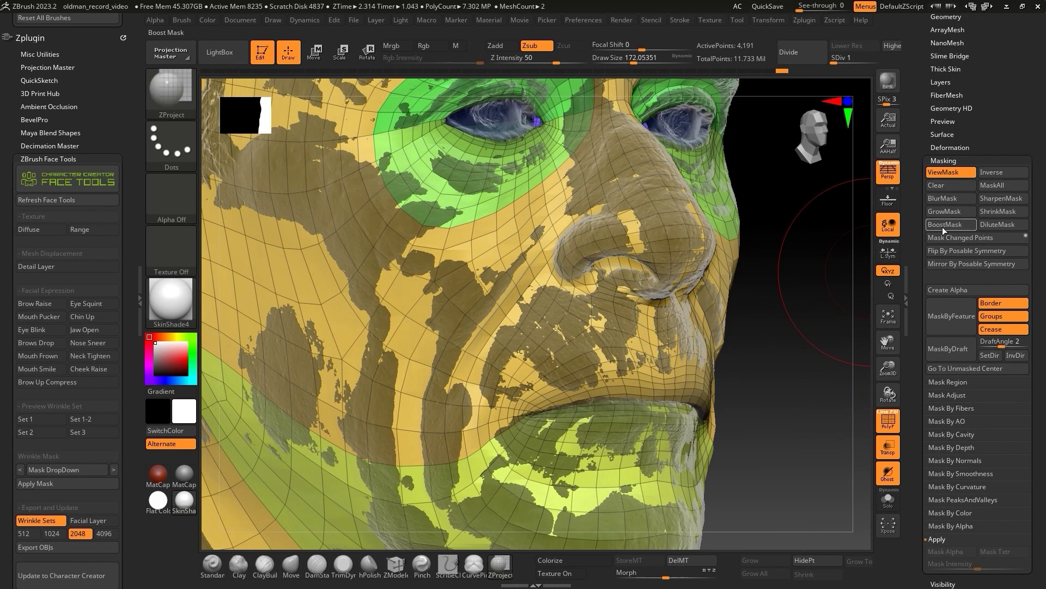
{"action": "left_click", "coordinate": [943, 160]}
{"action": "scroll", "coordinate": [960, 218], "scroll_direction": "up", "scroll_amount": 5}
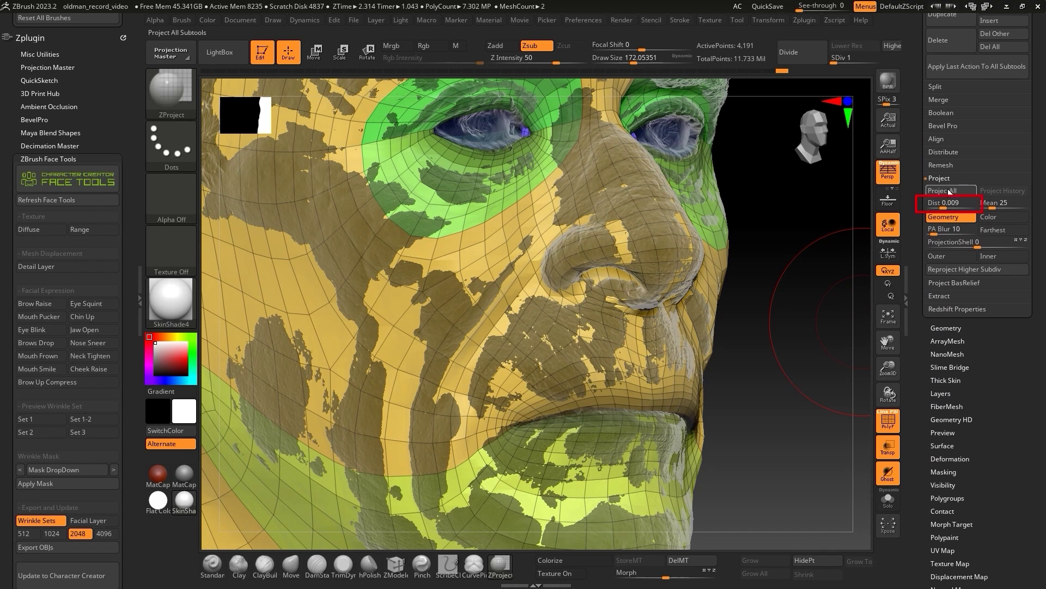
{"action": "left_click", "coordinate": [949, 192]}
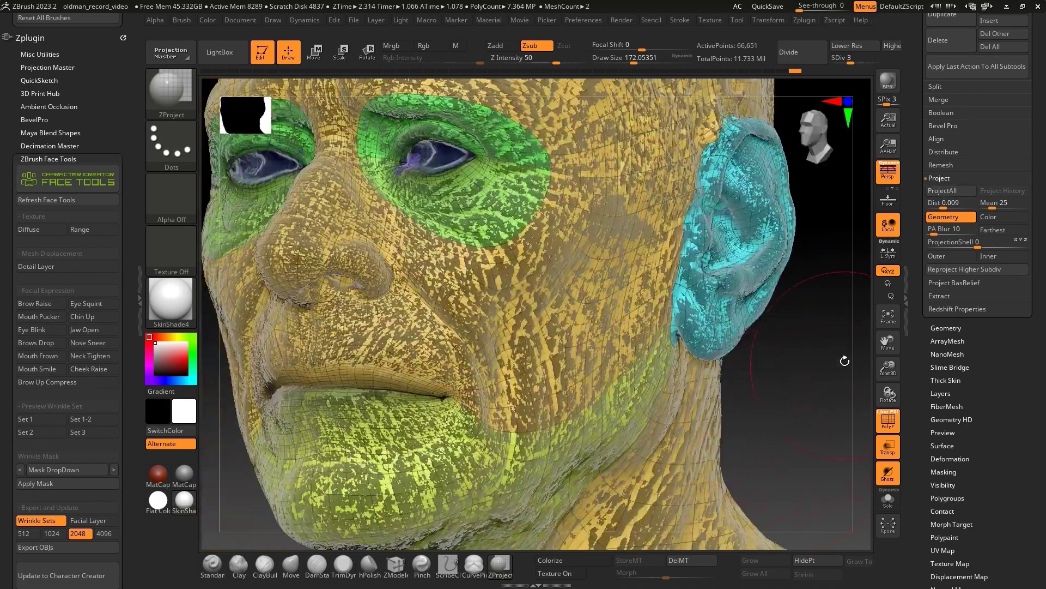
Hide the scan subtool, use MatCap Gray, turn off PolyF, and subdivide once more.
{"action": "left_click_drag", "start_coordinate": [919, 252], "coordinate": [920, 290]}
{"action": "scroll", "coordinate": [975, 218], "scroll_direction": "up", "scroll_amount": 10}
{"action": "left_click", "coordinate": [1024, 353]}
{"action": "left_click_drag", "start_coordinate": [763, 381], "coordinate": [807, 387]}
{"action": "left_click", "coordinate": [171, 299]}
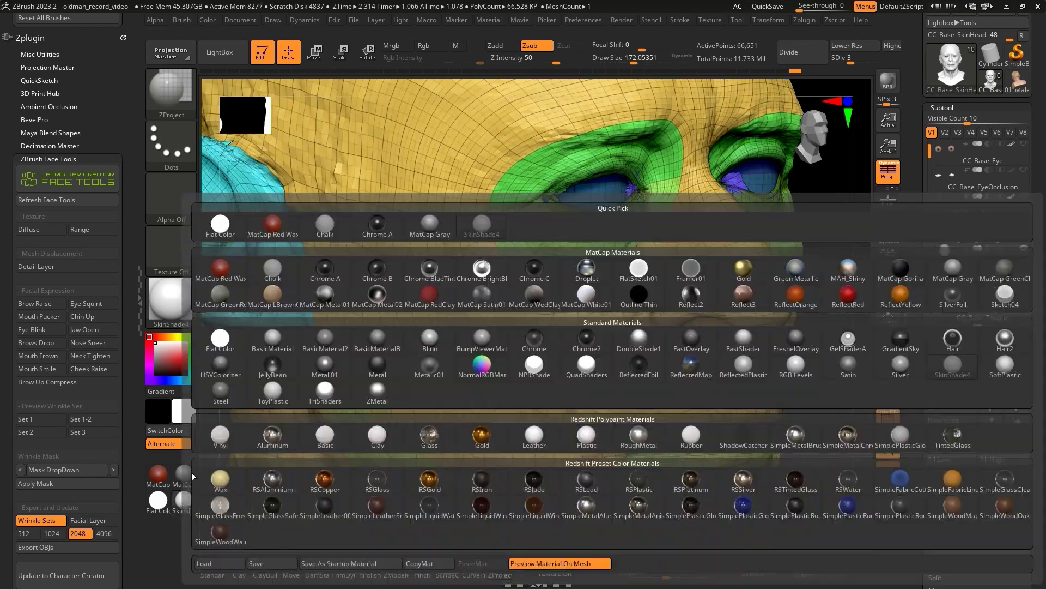
{"action": "left_click", "coordinate": [282, 227]}
{"action": "key", "text": "shift+f"}
{"action": "mouse_move", "coordinate": [850, 462]}
{"action": "left_mouse_down", "text": "shift"}
{"action": "mouse_move", "coordinate": [839, 432]}
{"action": "mouse_move", "coordinate": [841, 444]}
{"action": "mouse_move", "coordinate": [791, 455]}
{"action": "mouse_move", "coordinate": [850, 400]}
{"action": "left_mouse_up", "text": "shift"}
{"action": "key", "text": "ctrl+d"}
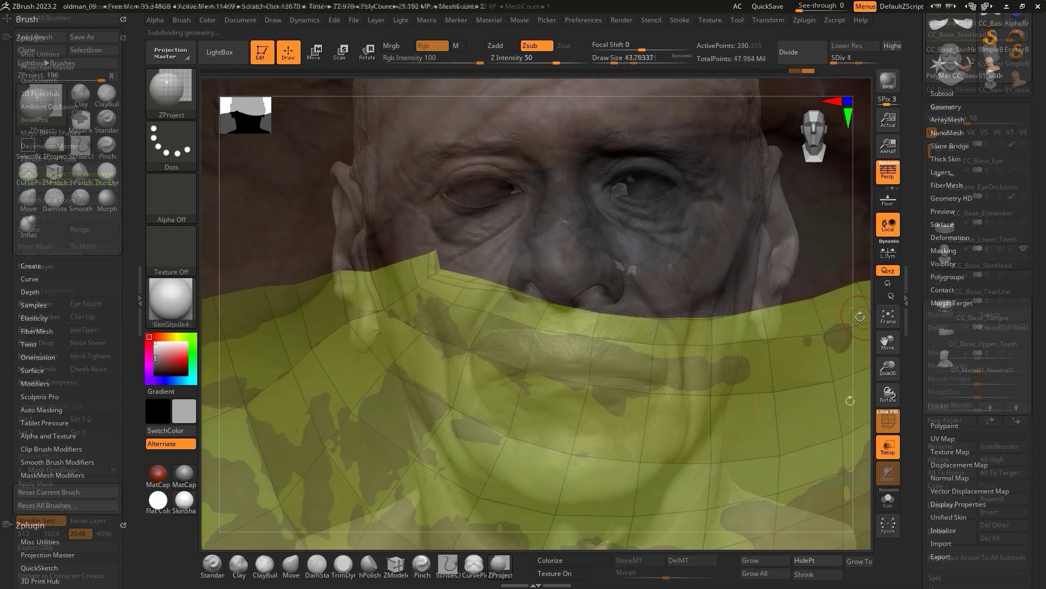
{"action": "left_click_drag", "start_coordinate": [910, 229], "coordinate": [911, 95], "text": "alt"}
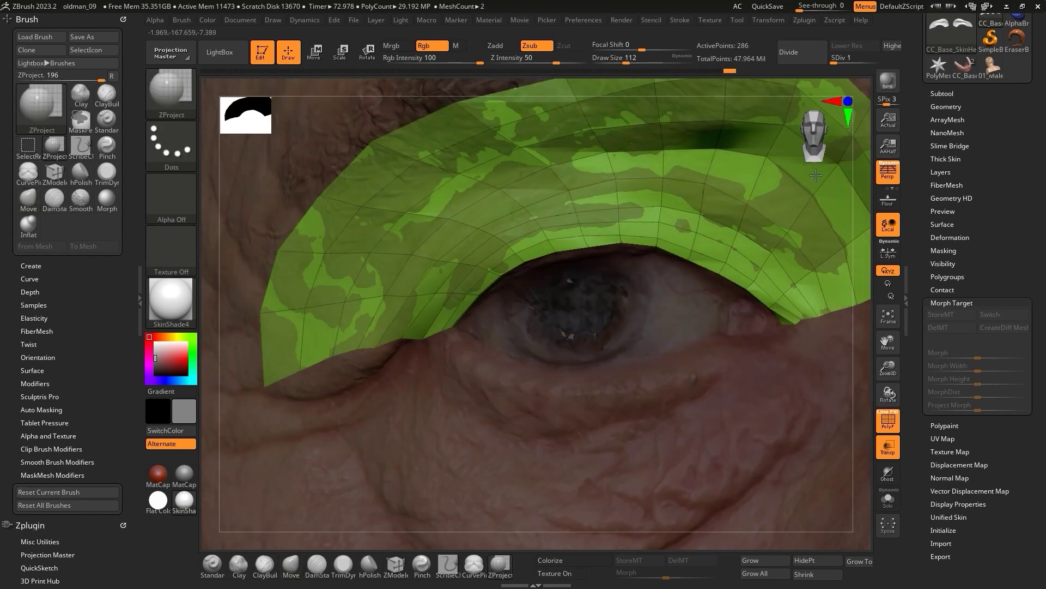
Raise the eye patch to SDiv 6 and turn Texture On to show the scan skin.
{"action": "right_click_drag", "start_coordinate": [816, 175], "coordinate": [800, 265], "text": "ctrl"}
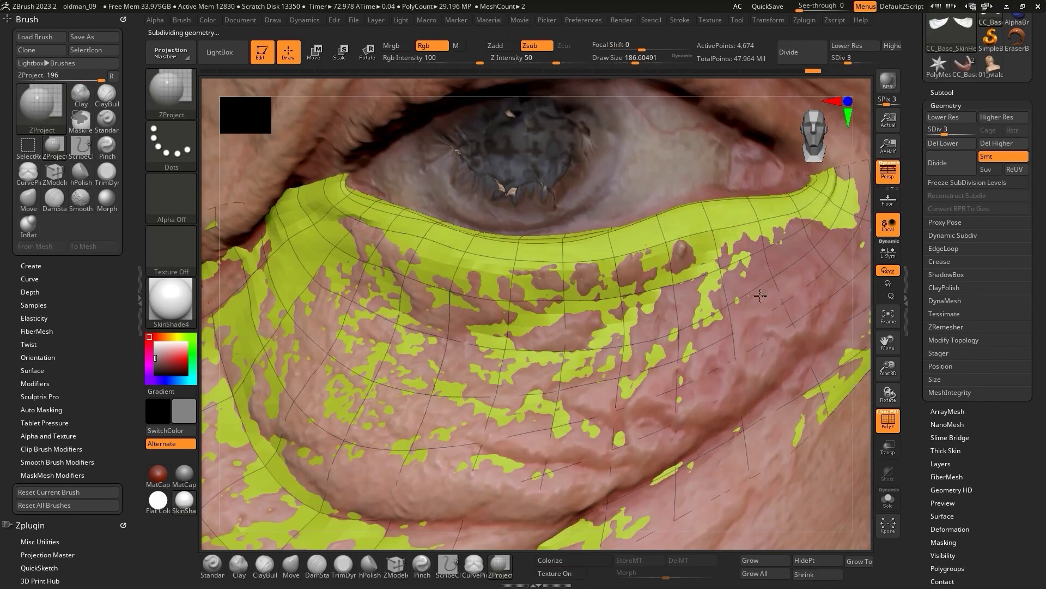
{"action": "key", "text": "d"}
{"action": "key", "text": "d"}
{"action": "key", "text": "d"}
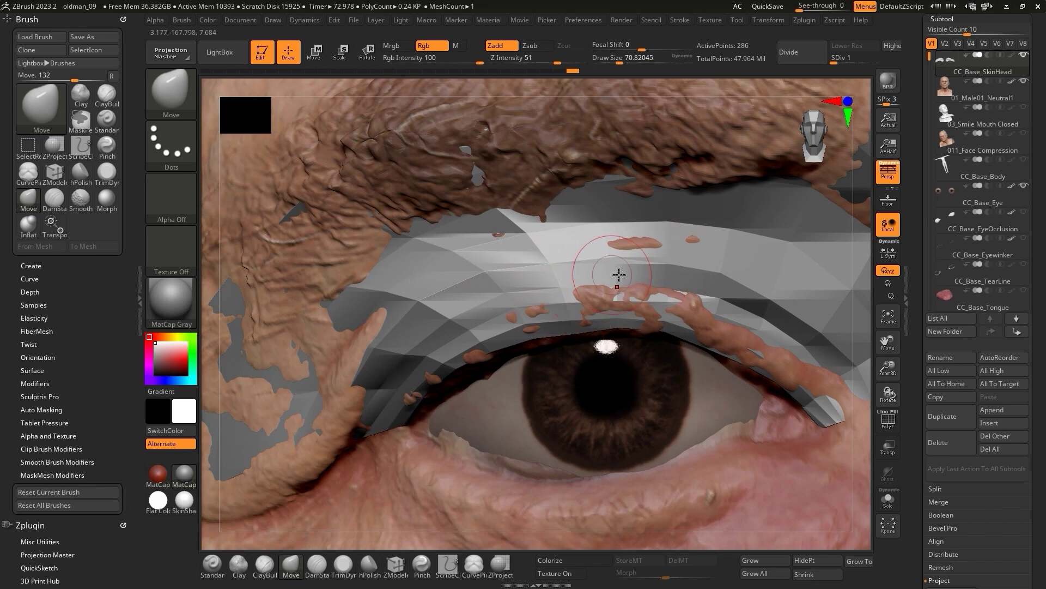
{"action": "left_click", "coordinate": [545, 571]}
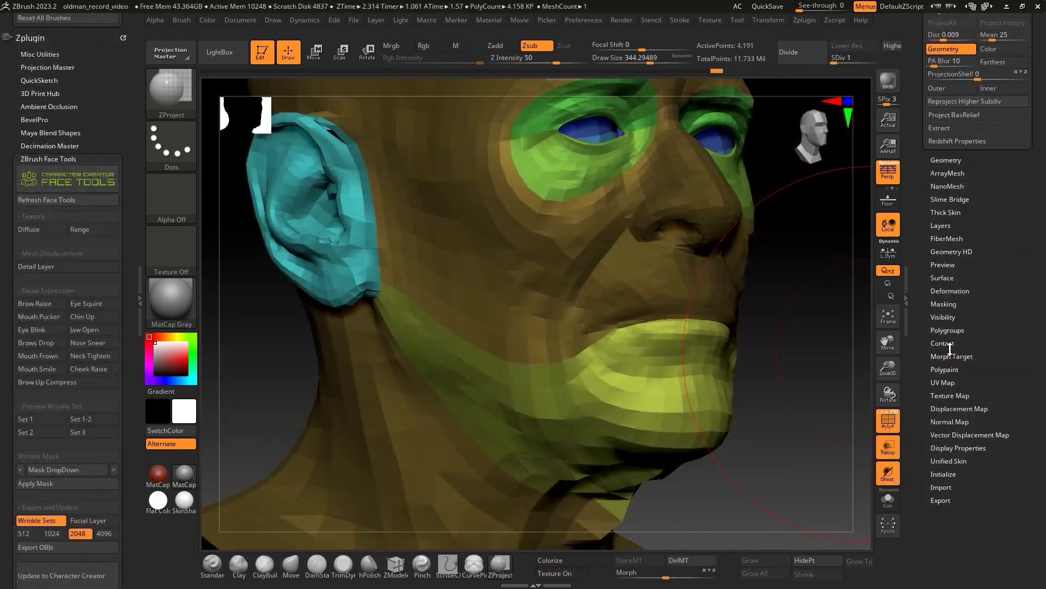
{"action": "scroll", "coordinate": [950, 349], "scroll_direction": "up", "scroll_amount": 8}
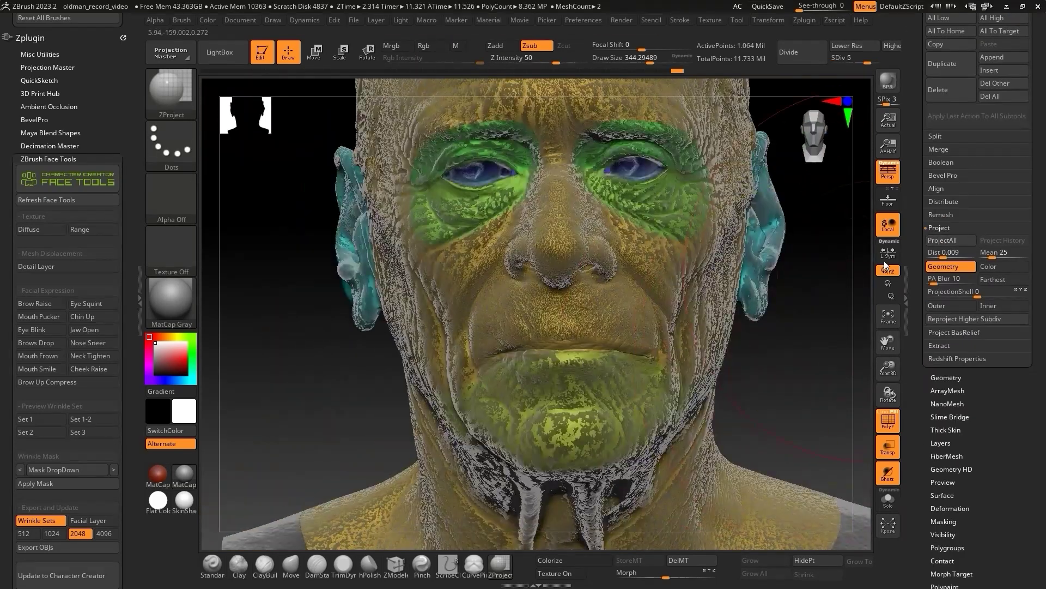
Load JH_SkinSurface from LightBox's JH_Pore folder and orbit to the skull and ear.
{"action": "scroll", "coordinate": [981, 218], "scroll_direction": "up", "scroll_amount": 5}
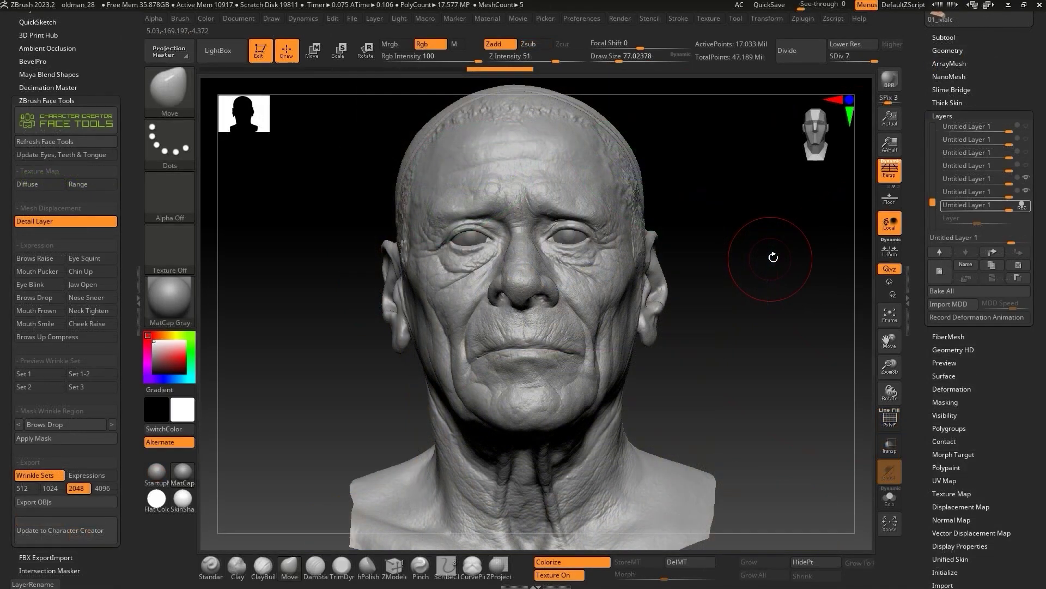
{"action": "left_click_drag", "start_coordinate": [803, 256], "coordinate": [813, 285], "text": "shift"}
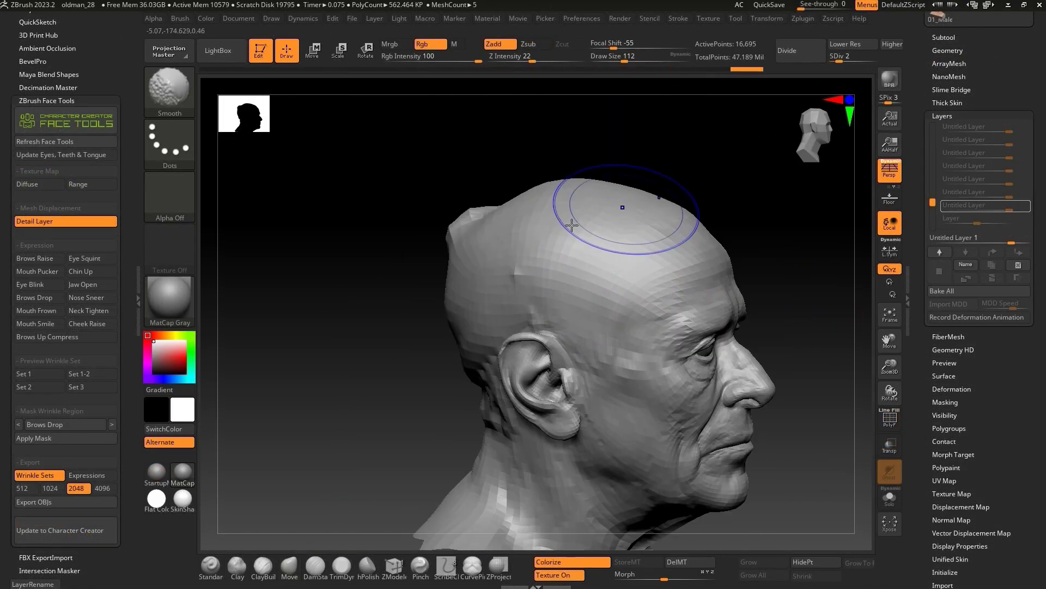
{"action": "mouse_move", "coordinate": [447, 359]}
{"action": "left_mouse_down", "text": "shift"}
{"action": "mouse_move", "coordinate": [573, 234]}
{"action": "mouse_move", "coordinate": [649, 213]}
{"action": "left_mouse_up", "text": "shift"}
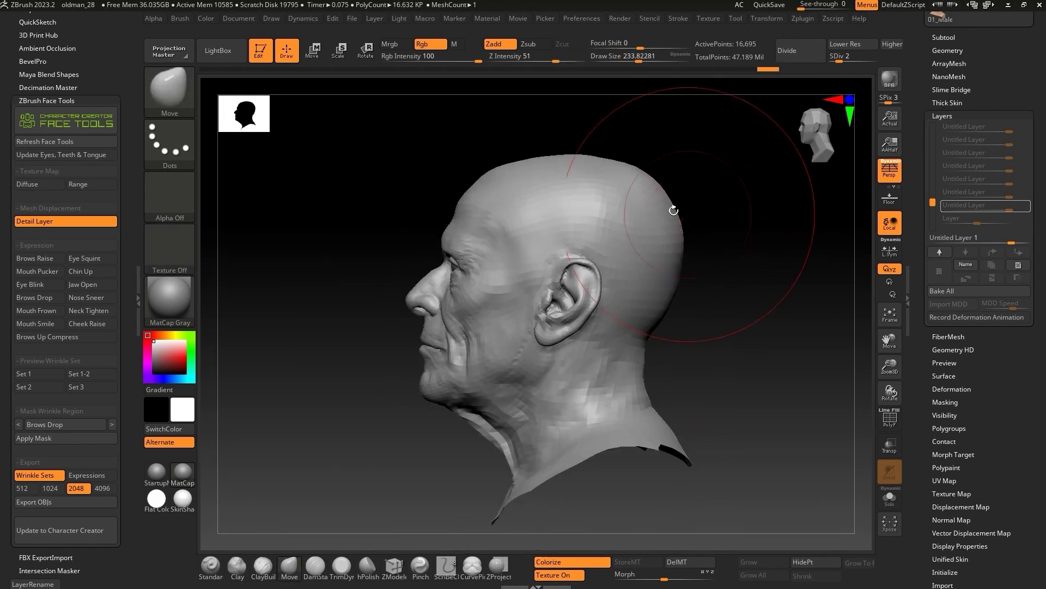
{"action": "left_click", "coordinate": [220, 50]}
{"action": "left_click", "coordinate": [328, 84]}
{"action": "left_click", "coordinate": [351, 188]}
{"action": "double_click", "coordinate": [448, 196]}
{"action": "mouse_move", "coordinate": [551, 234]}
{"action": "left_mouse_down"}
{"action": "mouse_move", "coordinate": [778, 290]}
{"action": "mouse_move", "coordinate": [761, 226]}
{"action": "mouse_move", "coordinate": [500, 373]}
{"action": "left_mouse_up"}
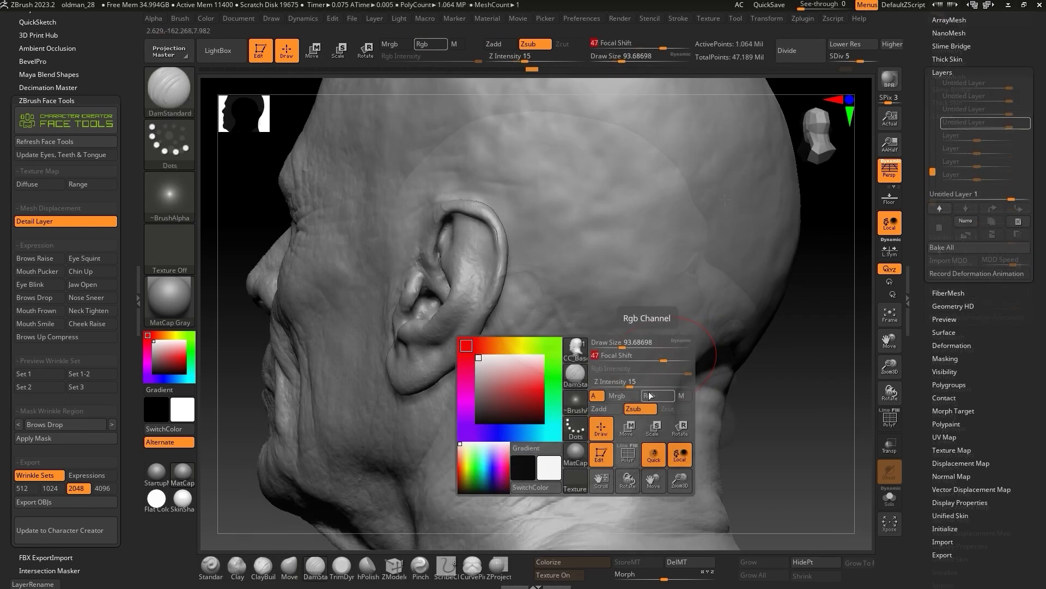
{"action": "mouse_move", "coordinate": [501, 444]}
{"action": "left_mouse_down"}
{"action": "mouse_move", "coordinate": [810, 381]}
{"action": "mouse_move", "coordinate": [871, 280]}
{"action": "mouse_move", "coordinate": [716, 289]}
{"action": "left_mouse_up"}
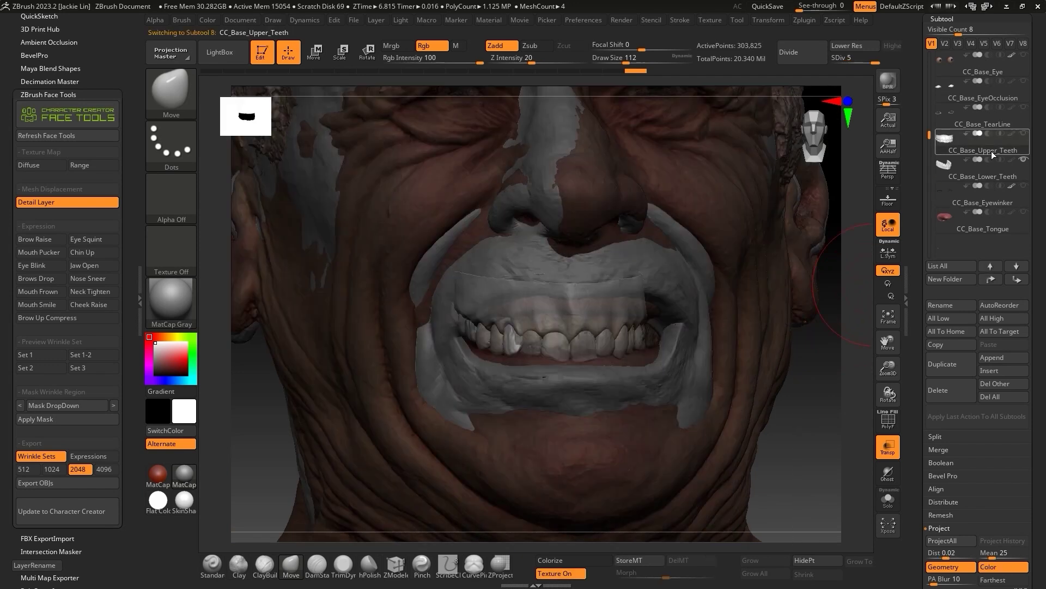
Select the CC_Base_Upper_Teeth subtool and switch to Move with W.
{"action": "left_click", "coordinate": [991, 152]}
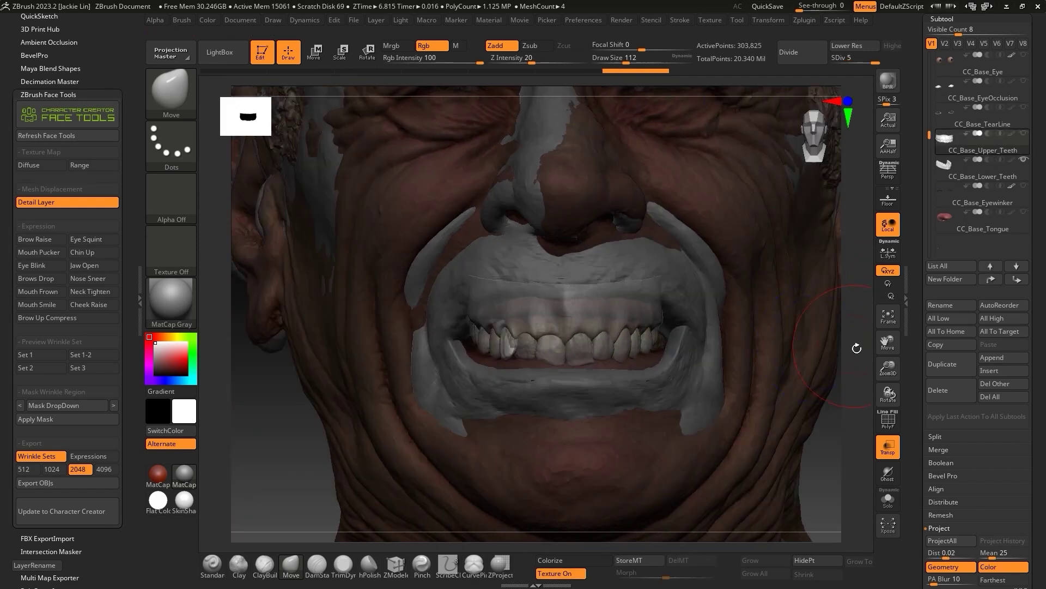
{"action": "key", "text": "w"}
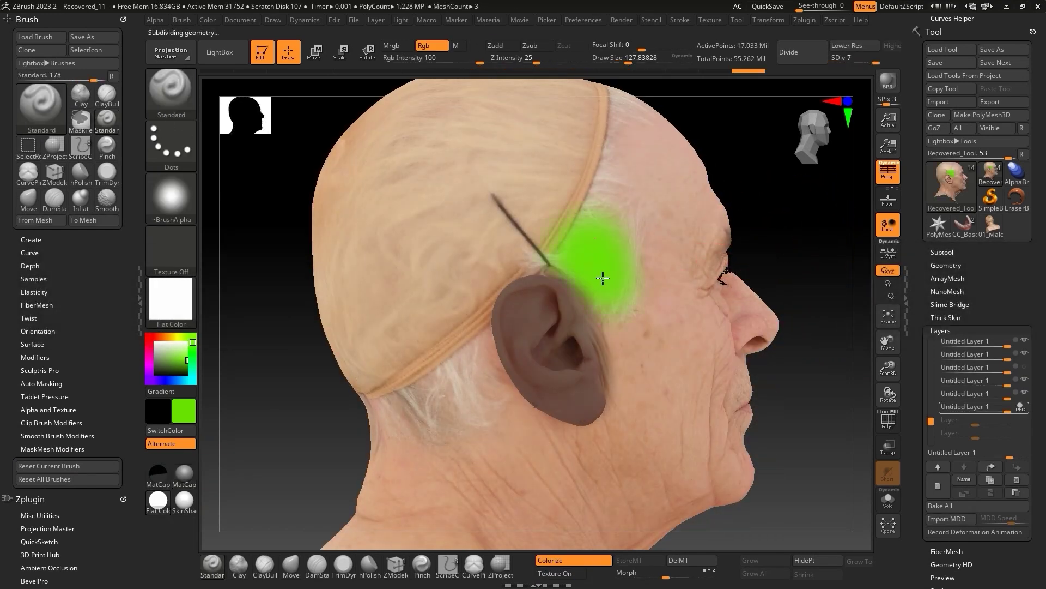
Paint green polypaint over the scalp above the ear and across the top of the head.
{"action": "mouse_move", "coordinate": [502, 238]}
{"action": "left_mouse_down"}
{"action": "mouse_move", "coordinate": [403, 253]}
{"action": "mouse_move", "coordinate": [412, 288]}
{"action": "mouse_move", "coordinate": [571, 149]}
{"action": "left_mouse_up"}
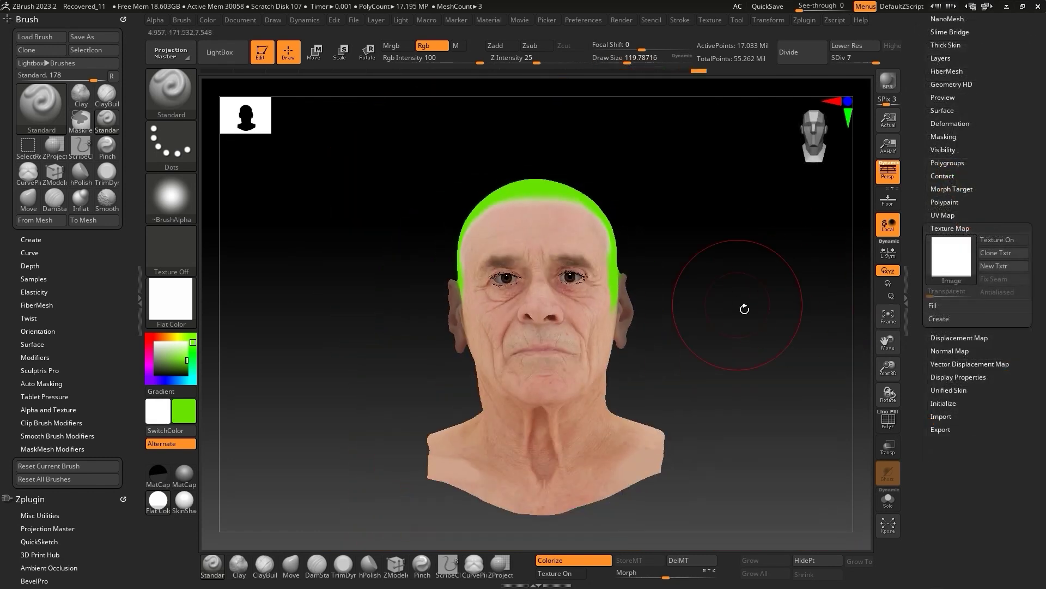
{"action": "left_click_drag", "start_coordinate": [742, 306], "coordinate": [859, 306]}
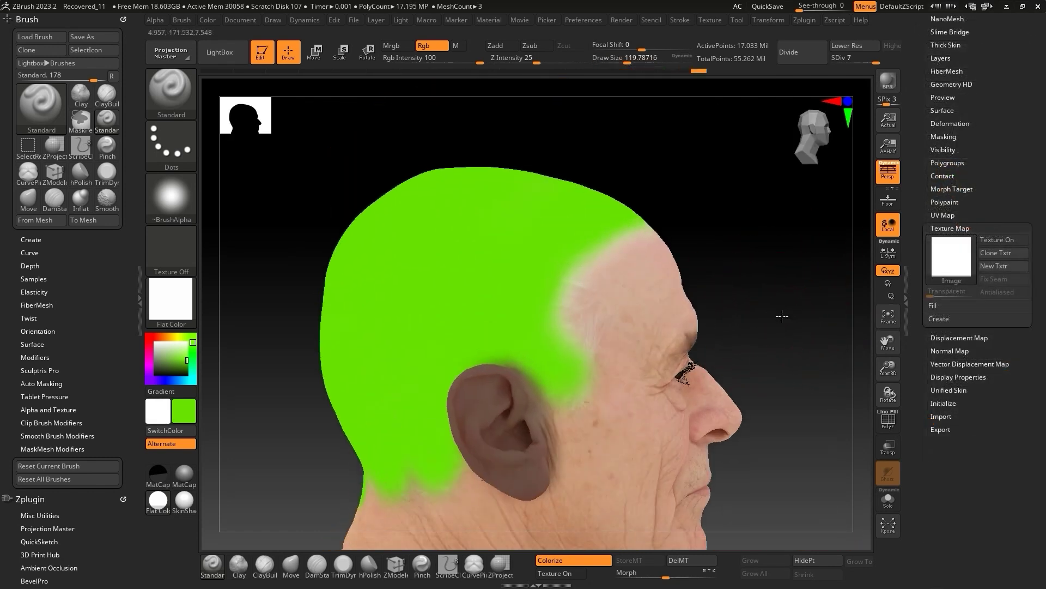
{"action": "left_click_drag", "start_coordinate": [782, 316], "coordinate": [806, 294]}
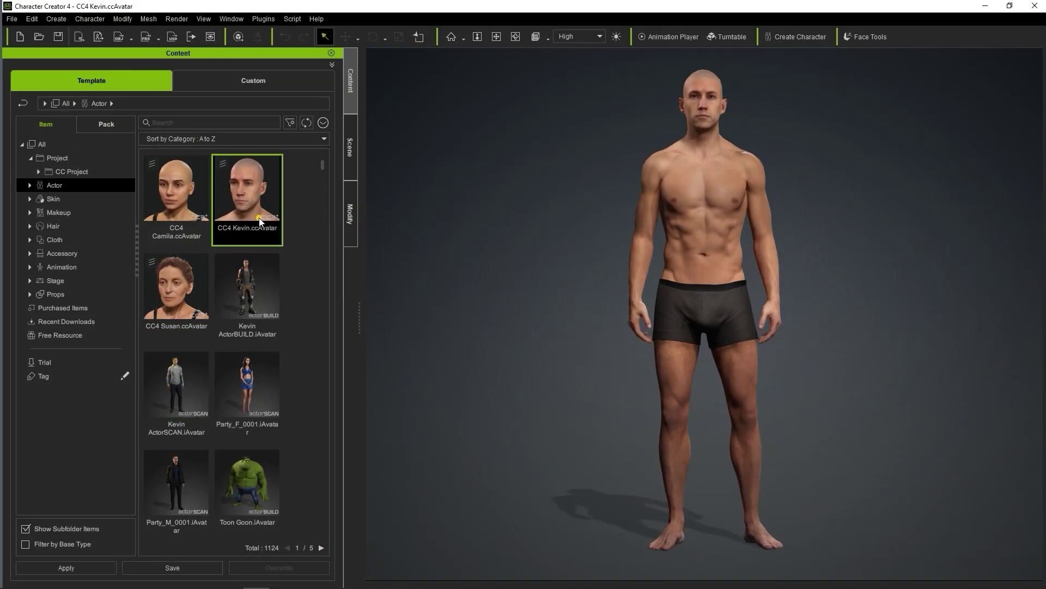
Select and frame Kevin, then pick the head skin material in Modify's Material tab.
{"action": "left_click", "coordinate": [694, 140]}
{"action": "key", "text": "f"}
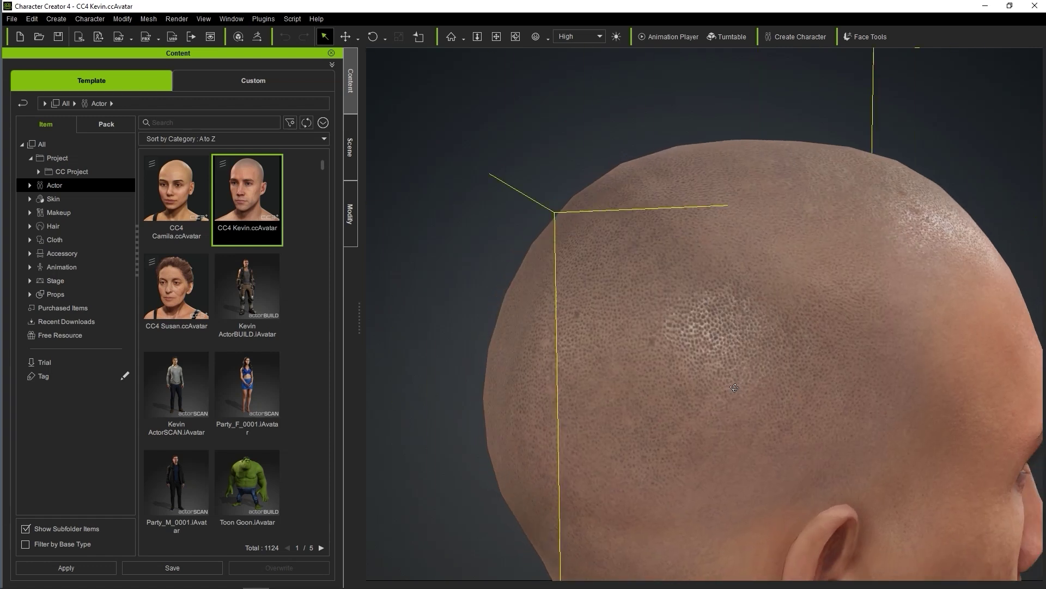
{"action": "left_click", "coordinate": [351, 147]}
{"action": "left_click", "coordinate": [350, 212]}
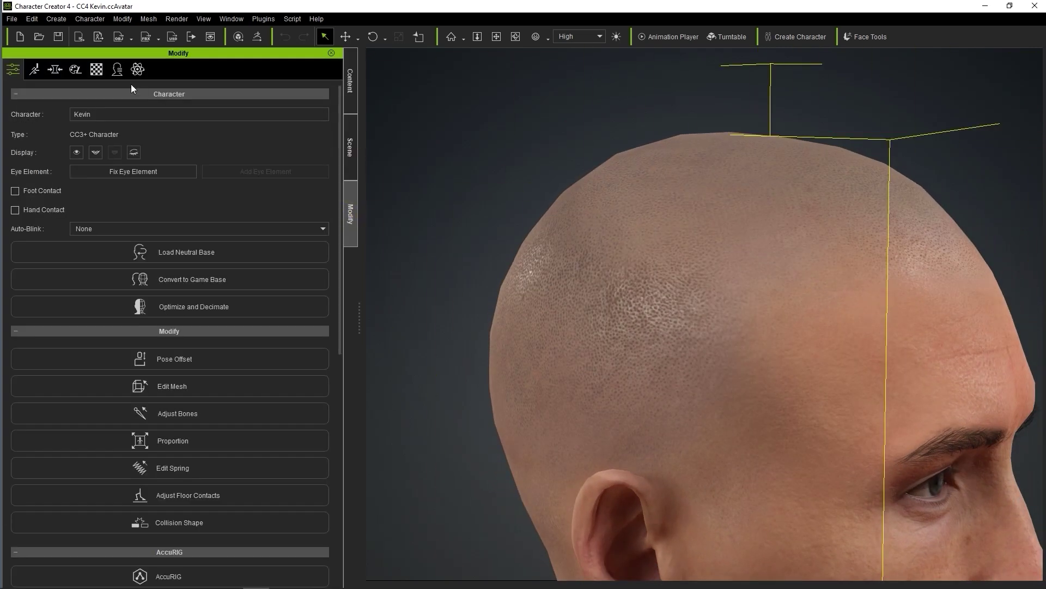
{"action": "left_click", "coordinate": [96, 69]}
{"action": "left_click", "coordinate": [158, 183]}
Save the head's Base Color texture and import it into ZBrush's Texture Map.
{"action": "scroll", "coordinate": [339, 203], "scroll_direction": "down", "scroll_amount": 5}
{"action": "scroll", "coordinate": [339, 204], "scroll_direction": "down", "scroll_amount": 1}
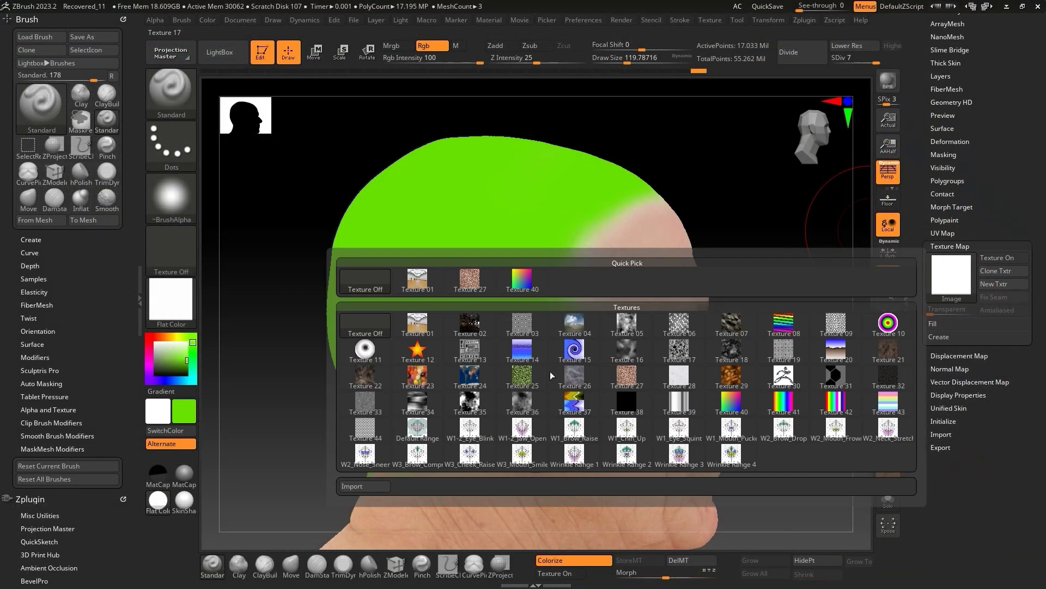
{"action": "left_click", "coordinate": [370, 487]}
{"action": "scroll", "coordinate": [676, 319], "scroll_direction": "down", "scroll_amount": 2}
{"action": "double_click", "coordinate": [724, 299]}
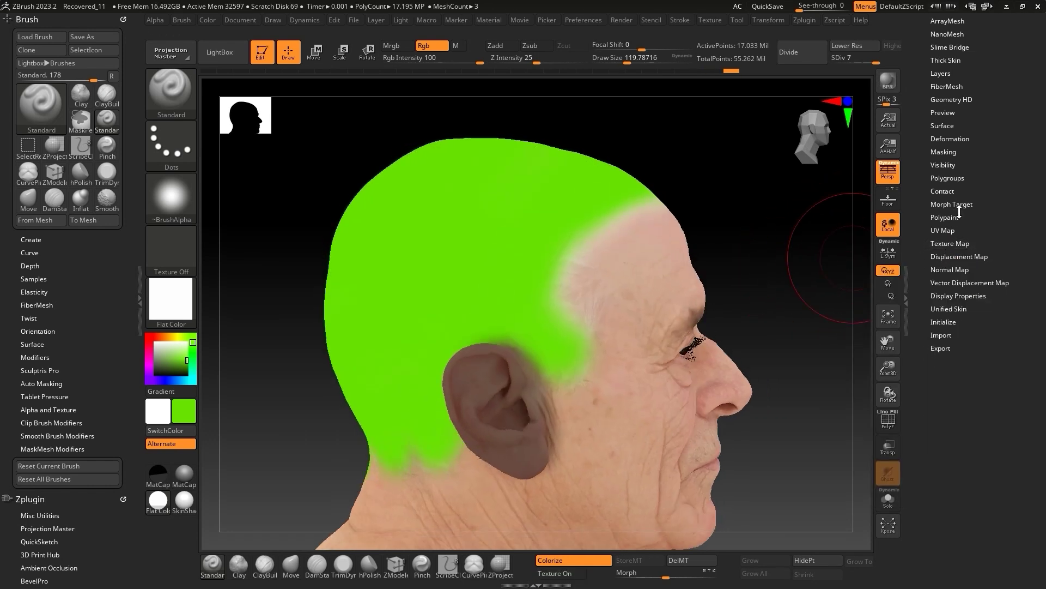
Apply Polypaint From Texture to the head, undoing a green test stroke on the temple.
{"action": "left_click", "coordinate": [944, 219]}
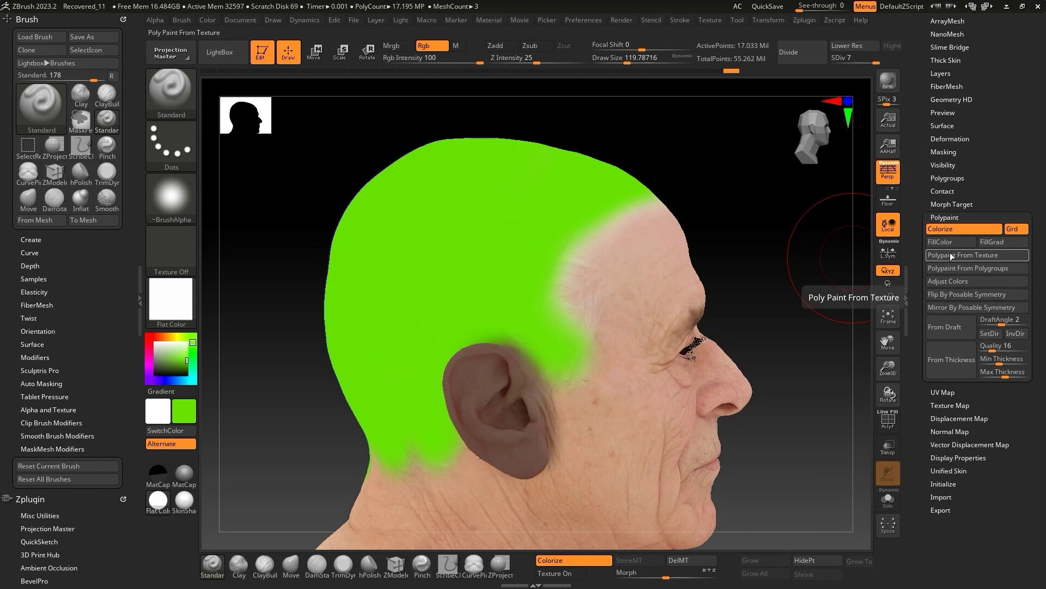
{"action": "left_click", "coordinate": [949, 253]}
{"action": "mouse_move", "coordinate": [769, 276]}
{"action": "left_mouse_down"}
{"action": "mouse_move", "coordinate": [821, 283]}
{"action": "mouse_move", "coordinate": [542, 227]}
{"action": "mouse_move", "coordinate": [576, 276]}
{"action": "mouse_move", "coordinate": [681, 261]}
{"action": "mouse_move", "coordinate": [763, 164]}
{"action": "left_mouse_up"}
{"action": "left_click_drag", "start_coordinate": [436, 218], "coordinate": [463, 354]}
{"action": "left_click_drag", "start_coordinate": [806, 257], "coordinate": [828, 287]}
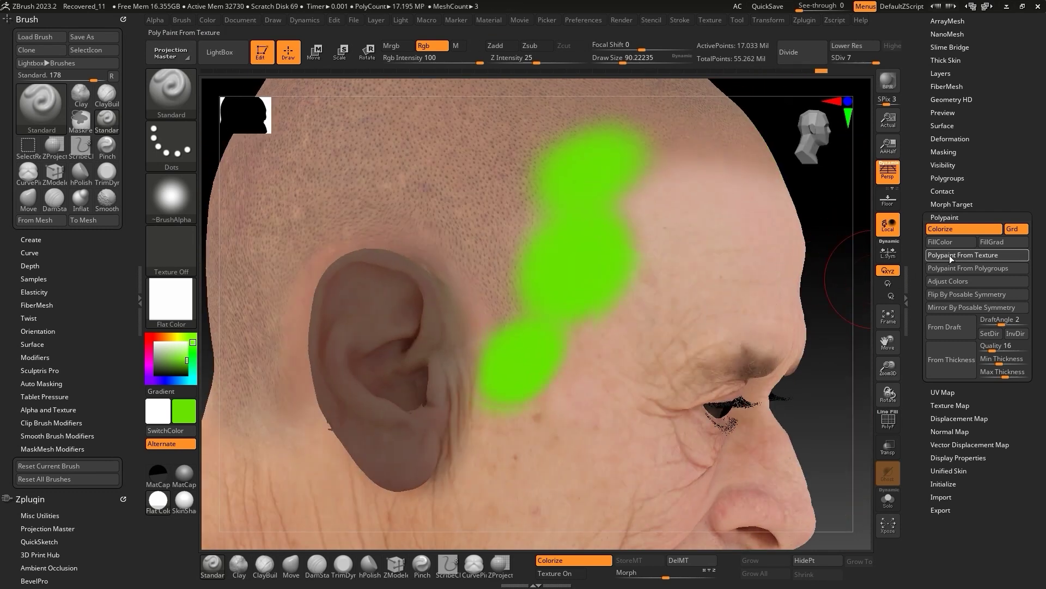
{"action": "key", "text": "ctrl+z"}
{"action": "key", "text": "ctrl+z"}
{"action": "key", "text": "ctrl+z"}
{"action": "key", "text": "ctrl+z"}
{"action": "key", "text": "ctrl+z"}
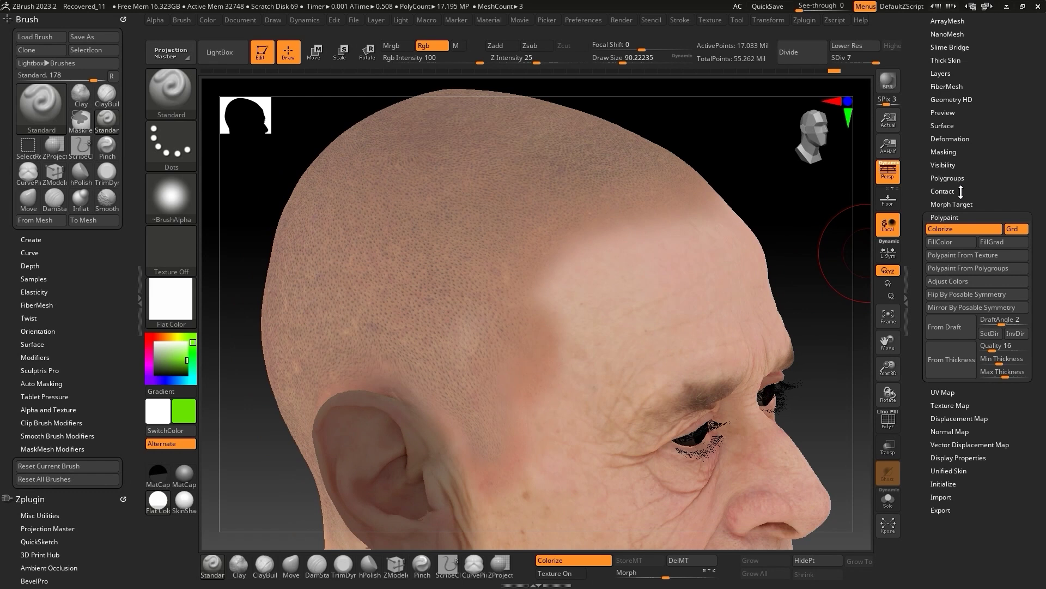
Brighten the skin with Adjust Colors, raising HSV Intensity and RGB values.
{"action": "scroll", "coordinate": [956, 289], "scroll_direction": "up", "scroll_amount": 2}
{"action": "left_click", "coordinate": [960, 315]}
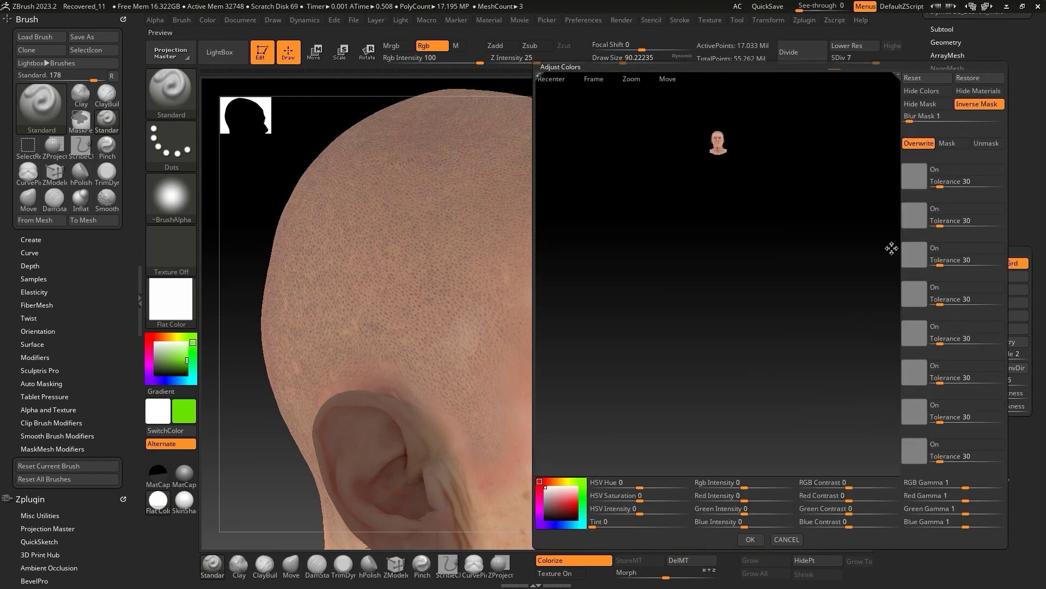
{"action": "left_click_drag", "start_coordinate": [643, 508], "coordinate": [668, 508]}
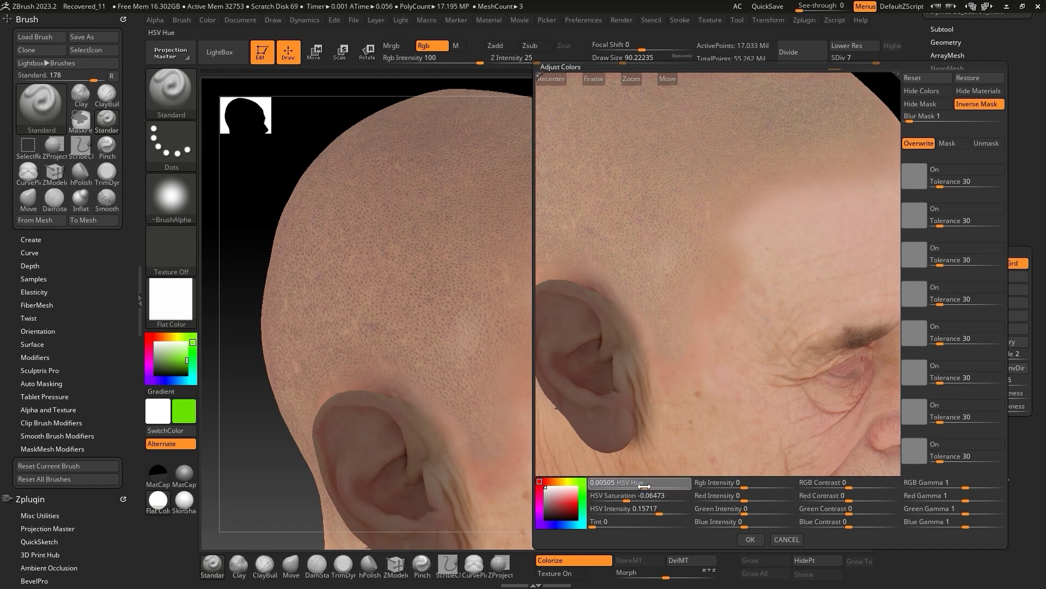
{"action": "left_click_drag", "start_coordinate": [746, 484], "coordinate": [751, 484]}
{"action": "left_click_drag", "start_coordinate": [752, 496], "coordinate": [755, 497]}
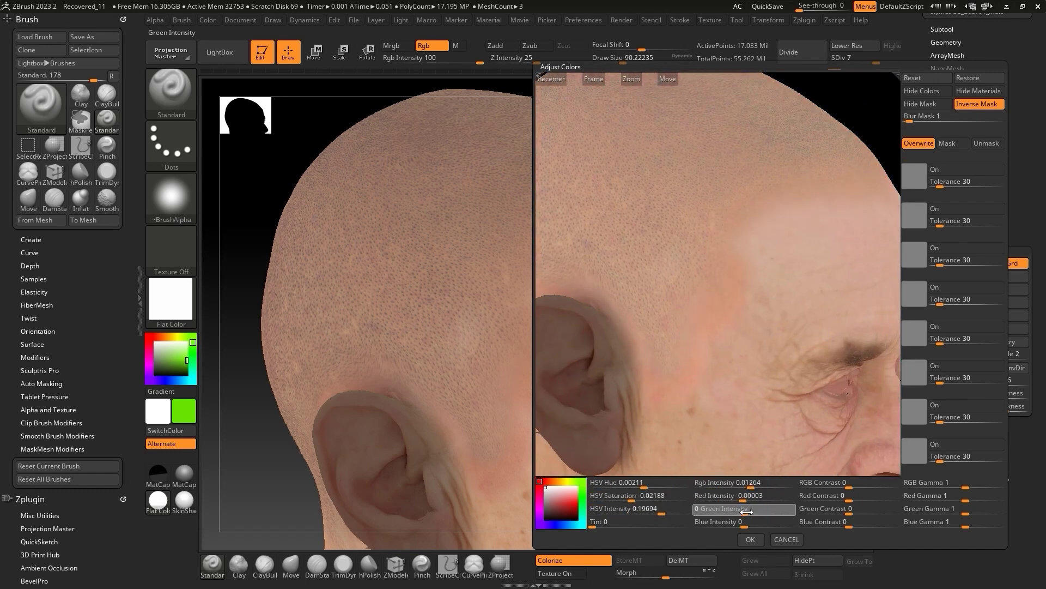
{"action": "left_click", "coordinate": [750, 539]}
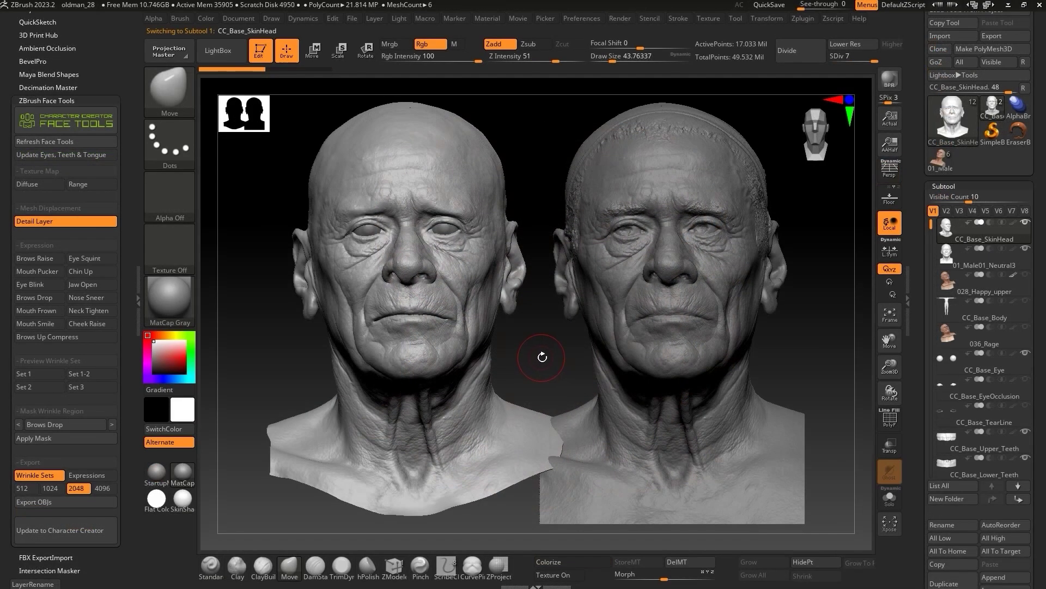
Compare the two heads up close, then send the head updates to Character Creator.
{"action": "left_click_drag", "start_coordinate": [556, 362], "coordinate": [561, 364]}
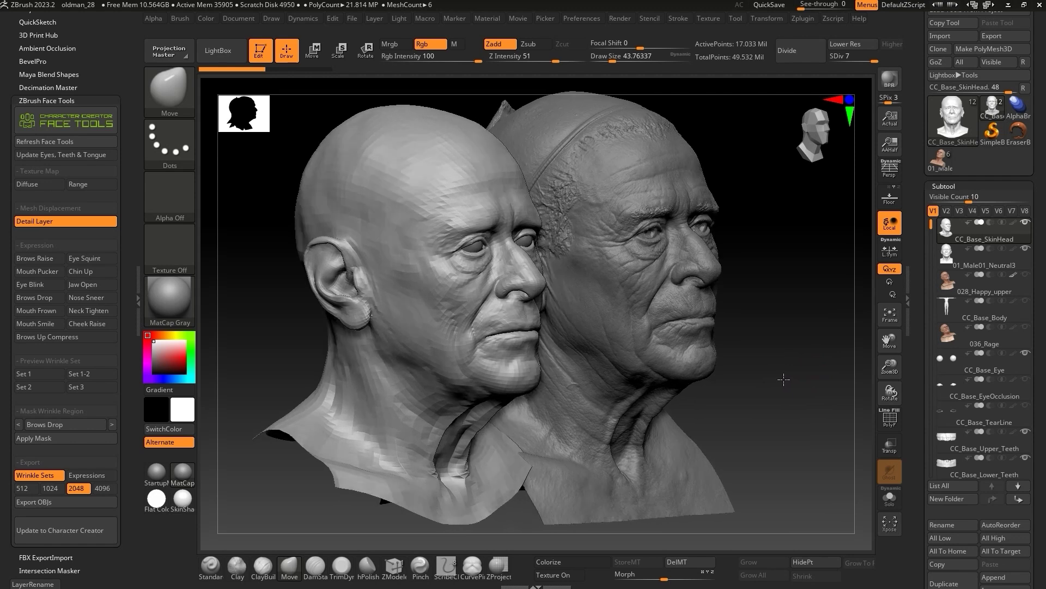
{"action": "left_click_drag", "start_coordinate": [789, 358], "coordinate": [902, 406], "text": "alt"}
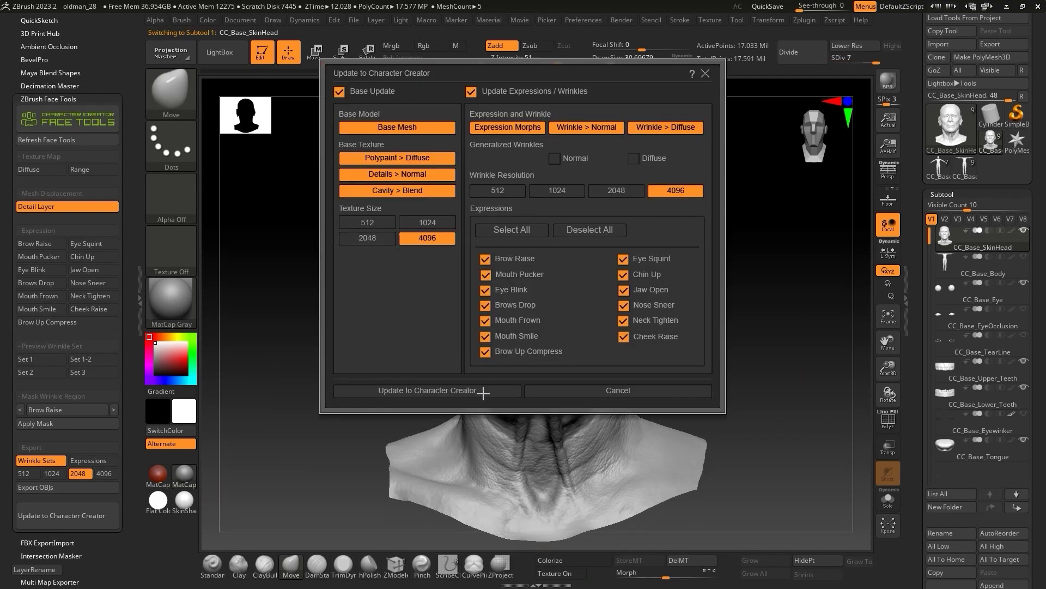
{"action": "left_click", "coordinate": [482, 390]}
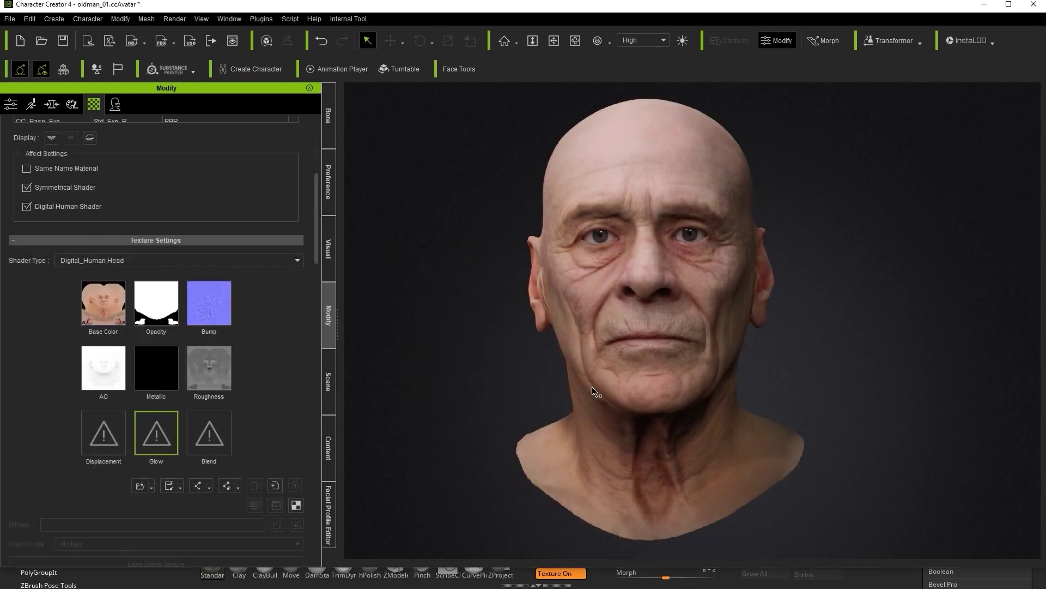
Orbit to a front view of the updated bald old-man head.
{"action": "right_click_drag", "start_coordinate": [606, 412], "coordinate": [817, 411]}
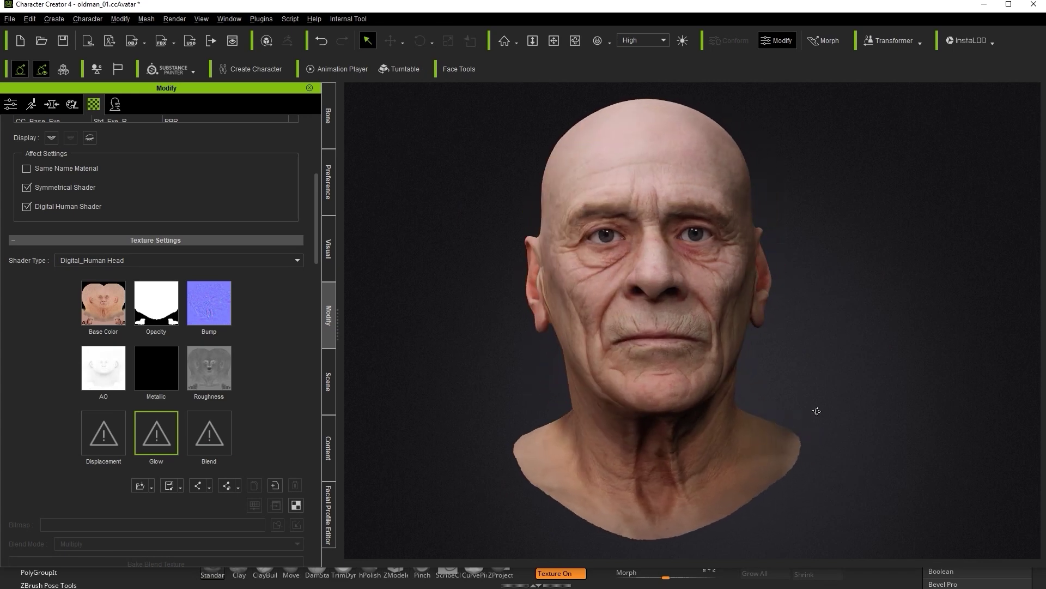